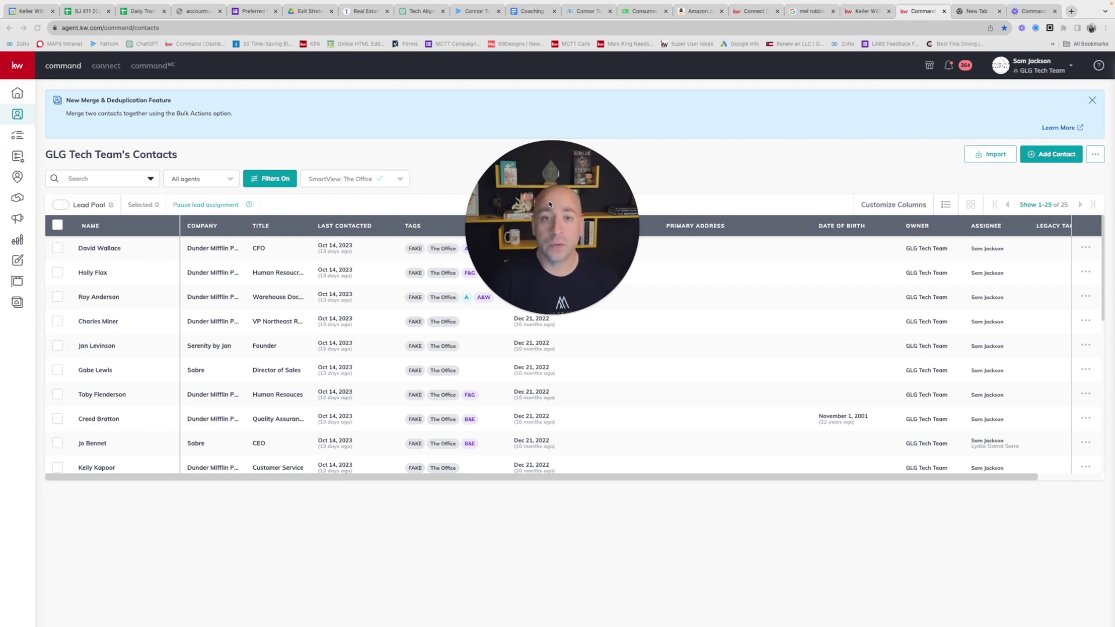
Sort the contact list by last name, A–Z, from the NAME column header.
{"action": "left_click_drag", "start_coordinate": [535, 192], "coordinate": [1016, 524]}
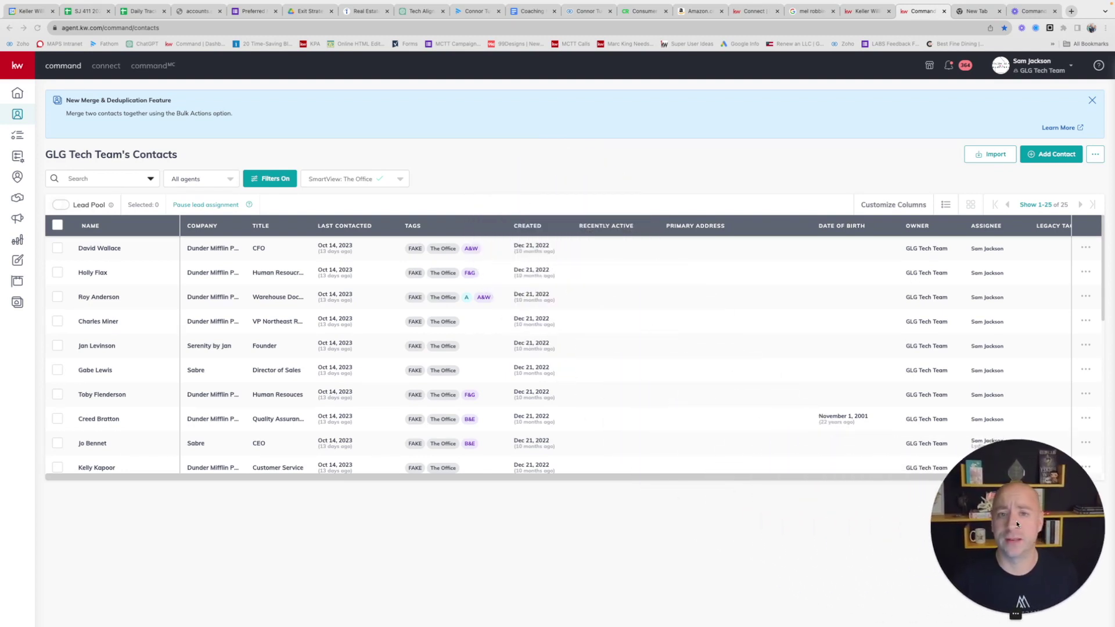
{"action": "left_click", "coordinate": [95, 228]}
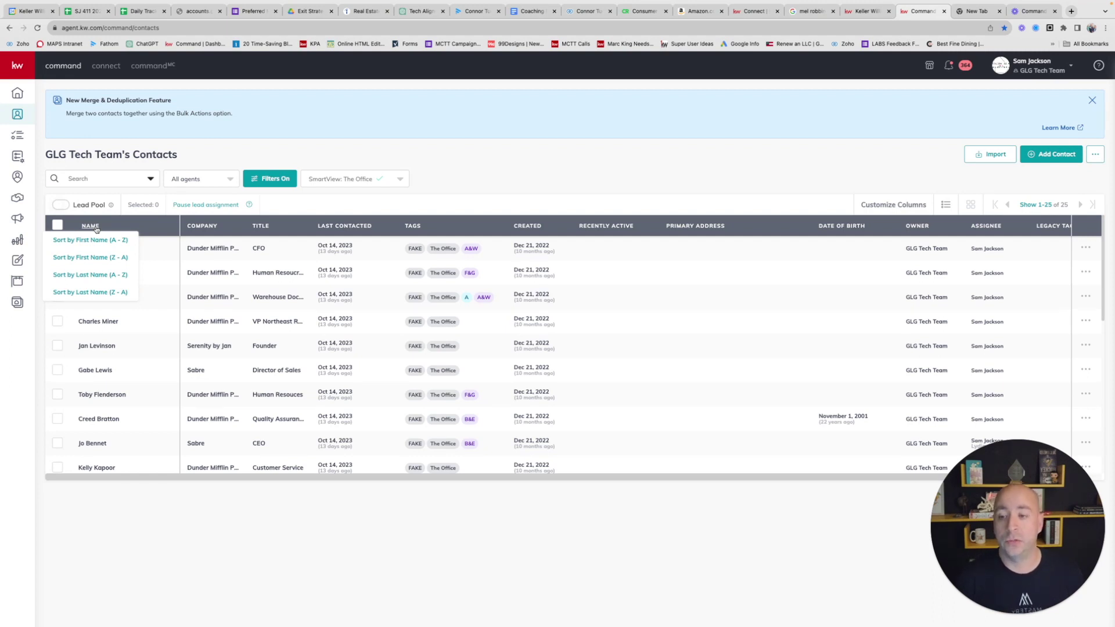
{"action": "left_click", "coordinate": [102, 275]}
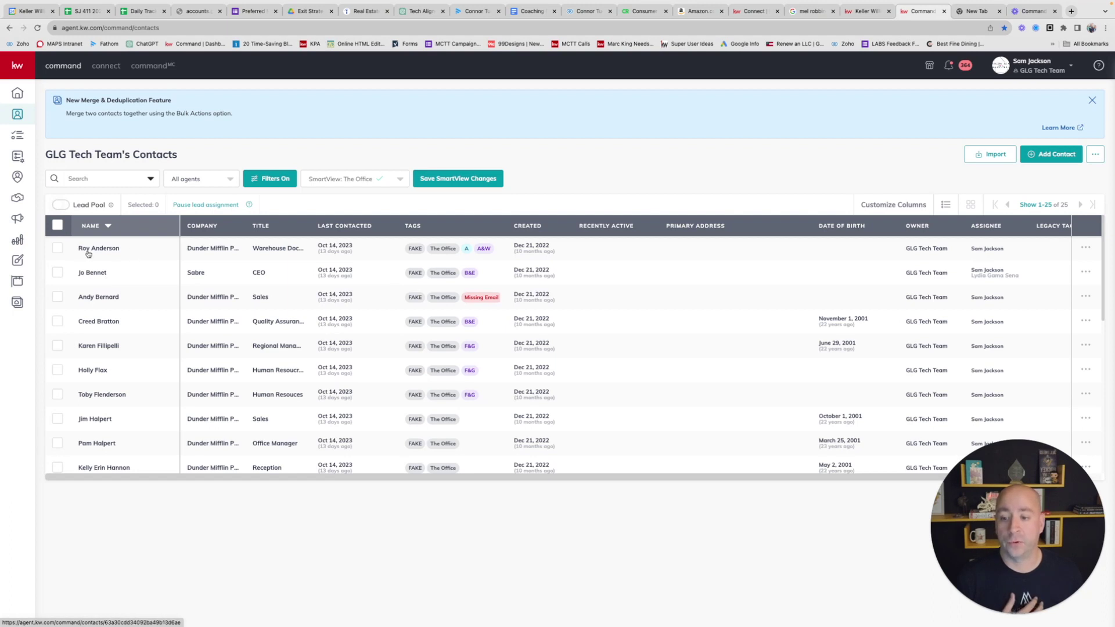
{"action": "scroll", "coordinate": [158, 321], "scroll_direction": "down", "scroll_amount": 6}
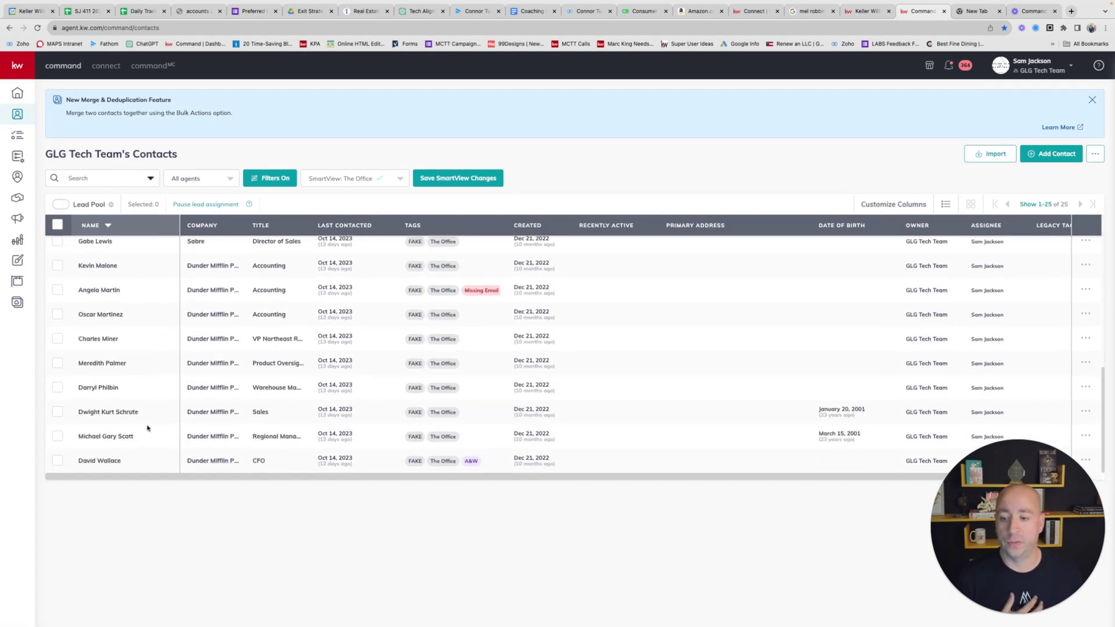
{"action": "scroll", "coordinate": [149, 428], "scroll_direction": "up", "scroll_amount": 6}
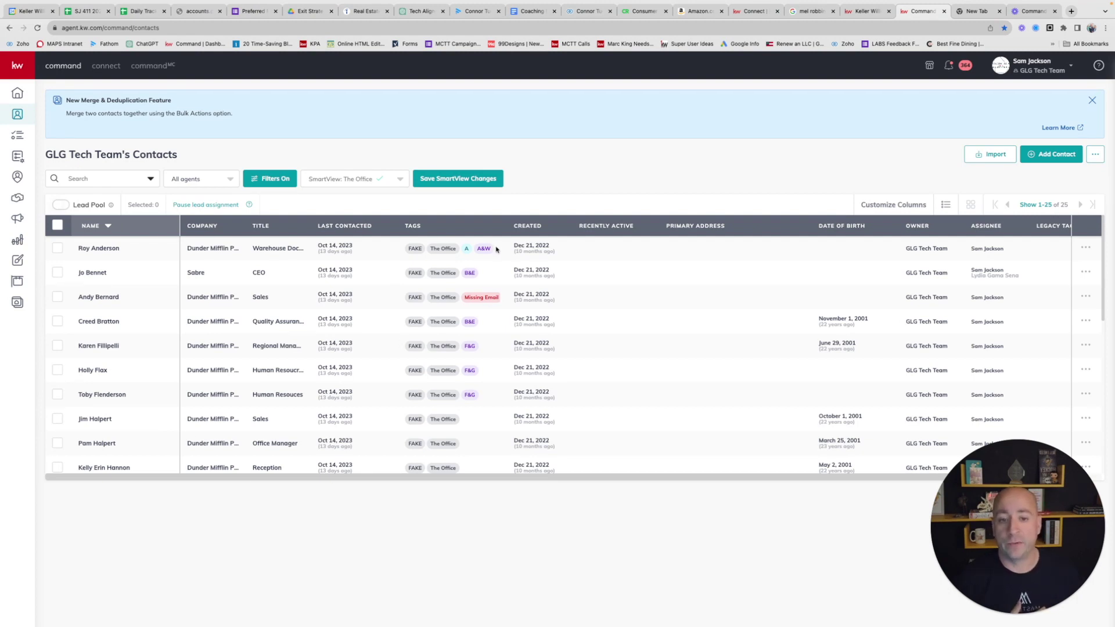
{"action": "scroll", "coordinate": [488, 331], "scroll_direction": "down", "scroll_amount": 2}
{"action": "scroll", "coordinate": [488, 302], "scroll_direction": "up", "scroll_amount": 2}
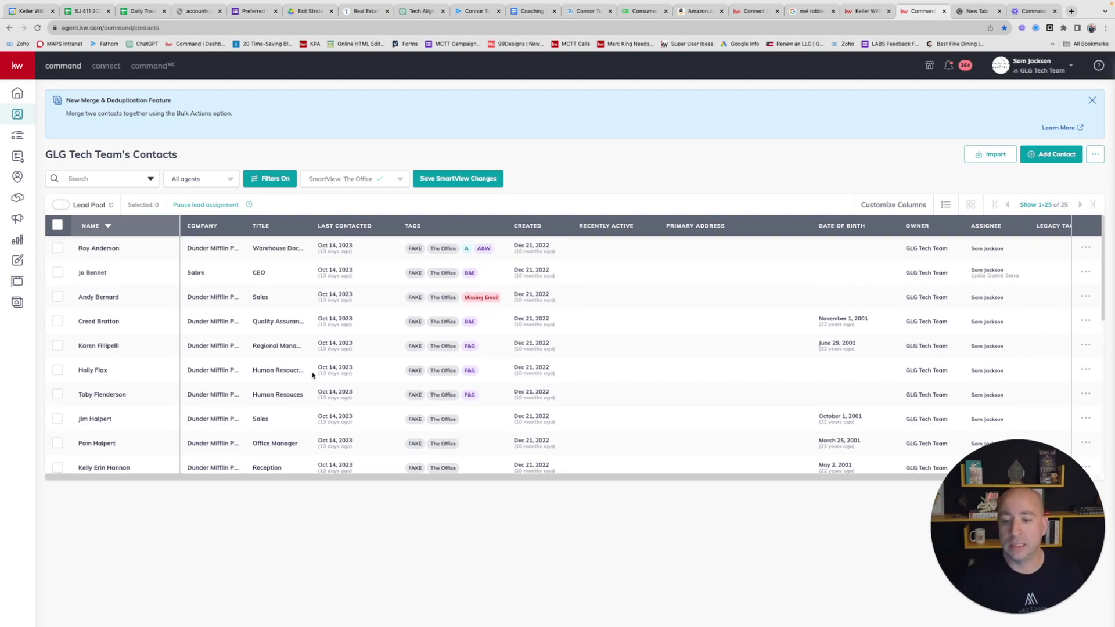
{"action": "scroll", "coordinate": [313, 375], "scroll_direction": "down", "scroll_amount": 3}
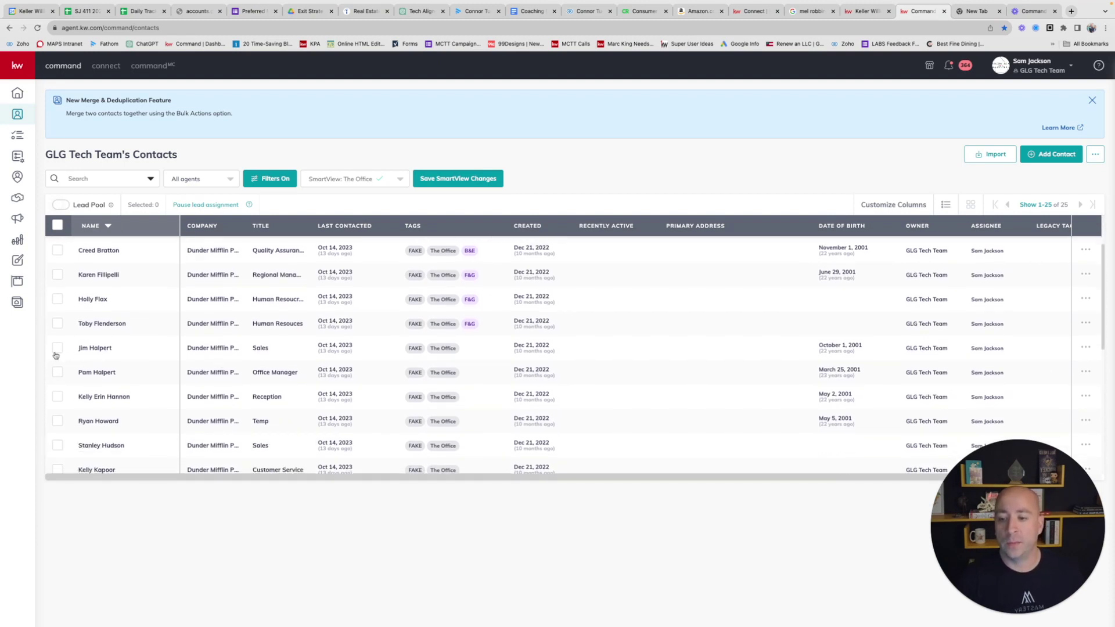
Tick the four H-surname contacts: Halpert, Hannon, Howard and Hudson.
{"action": "left_click", "coordinate": [57, 348]}
{"action": "left_click", "coordinate": [58, 373]}
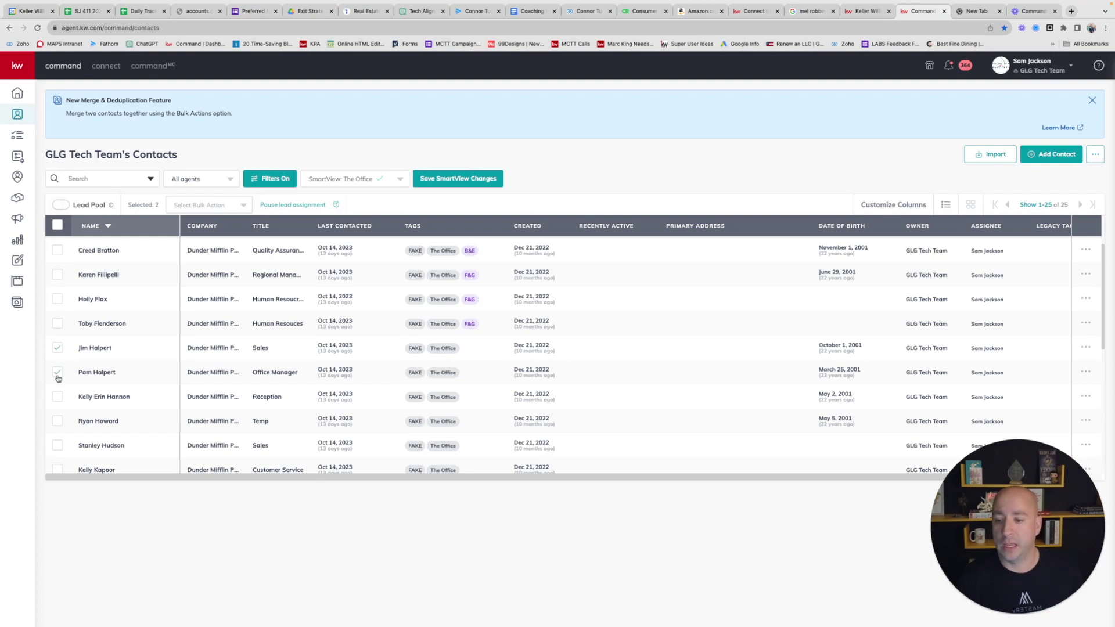
{"action": "left_click", "coordinate": [57, 397]}
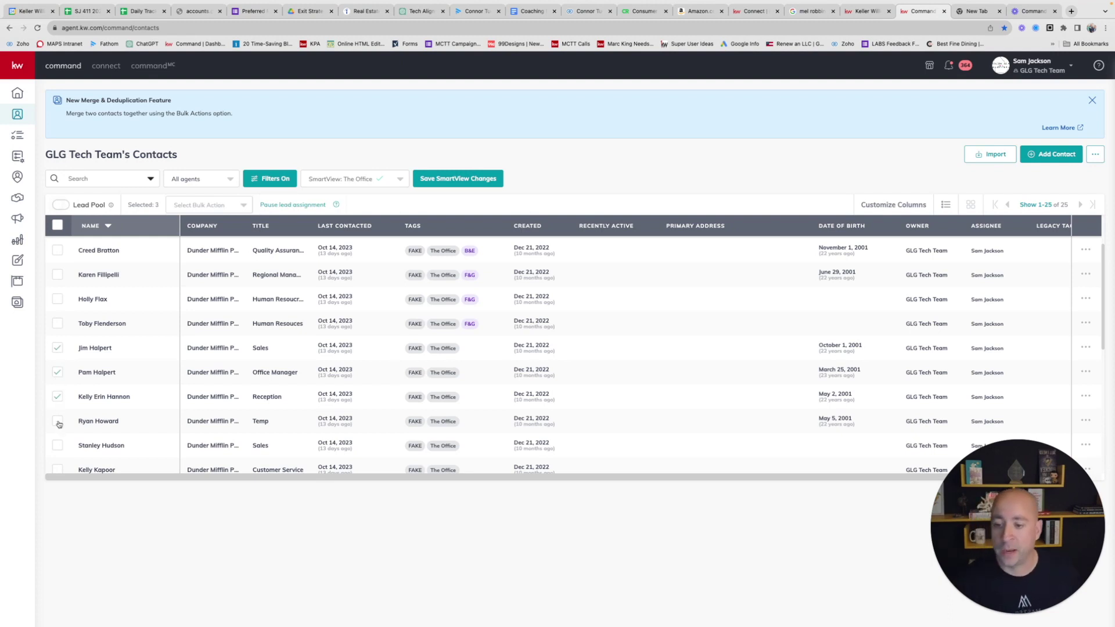
{"action": "left_click", "coordinate": [57, 421]}
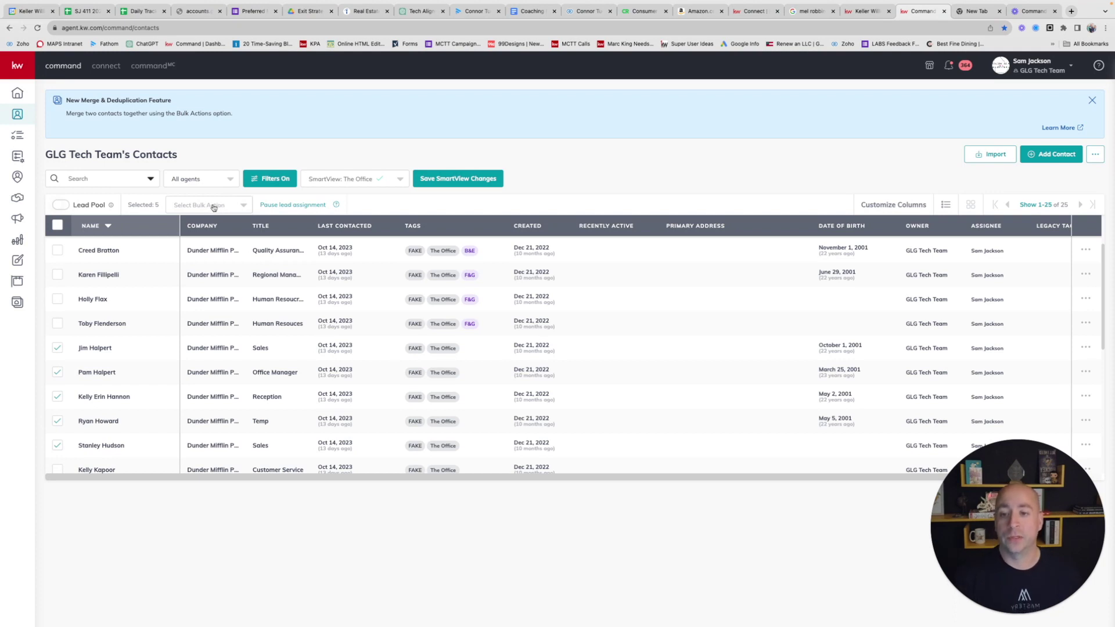
Open Add Tags for the selected contacts, then close the dialog without adding tags.
{"action": "left_click", "coordinate": [212, 206]}
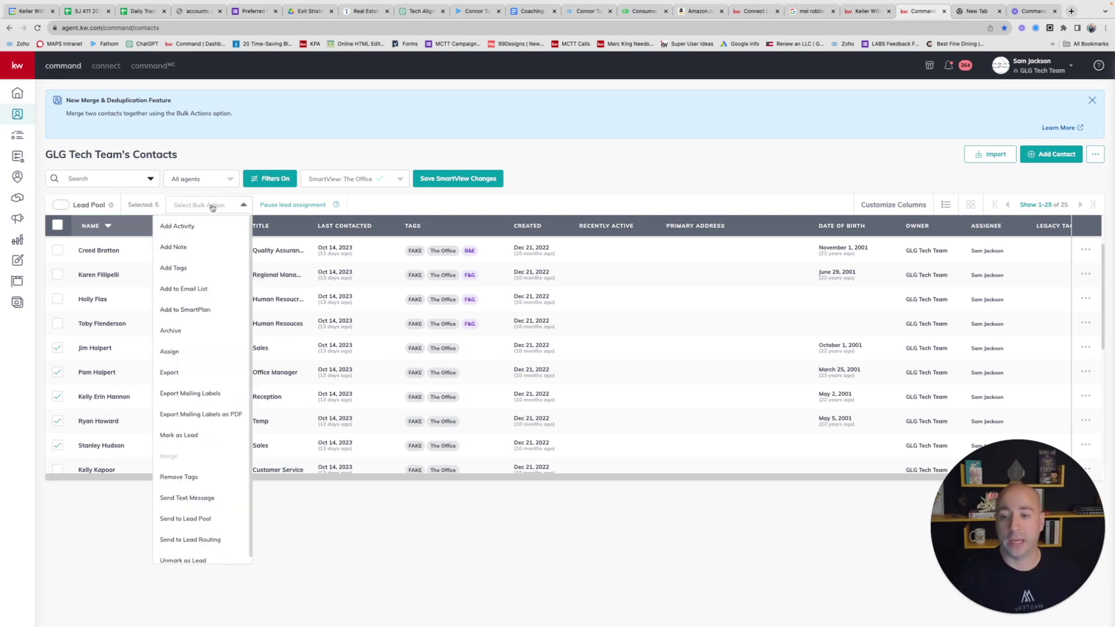
{"action": "left_click", "coordinate": [173, 268]}
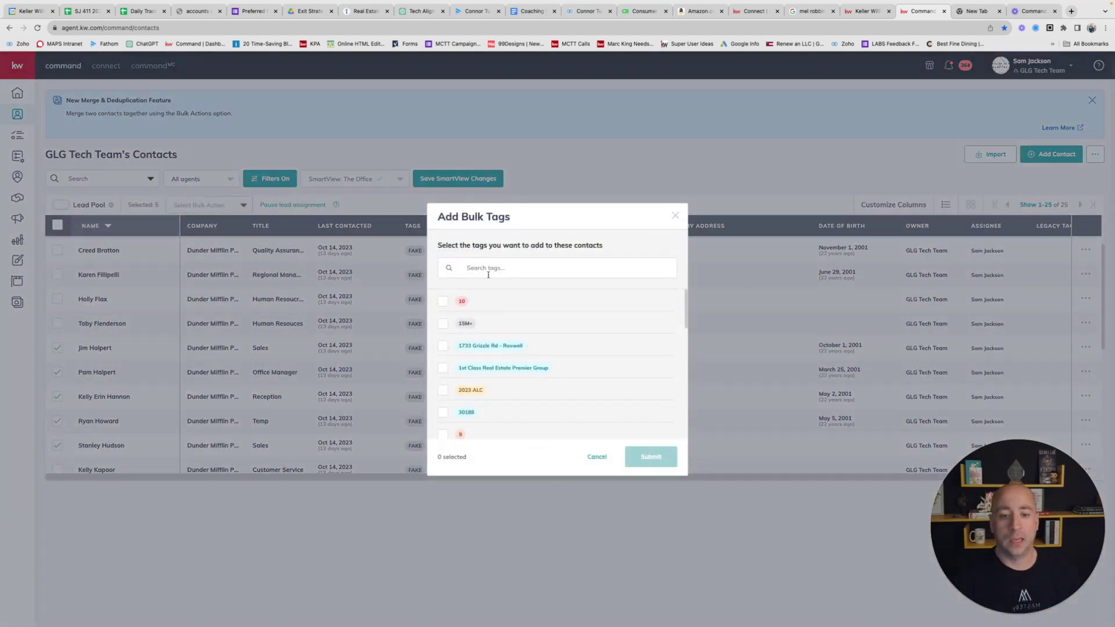
{"action": "left_click", "coordinate": [489, 269]}
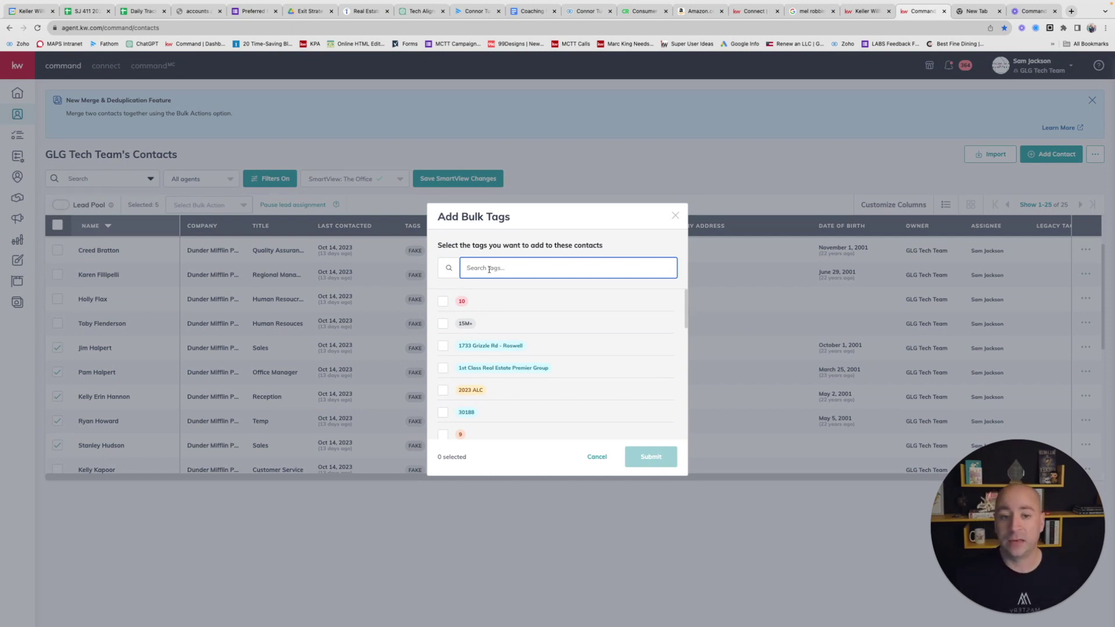
{"action": "left_click", "coordinate": [674, 216]}
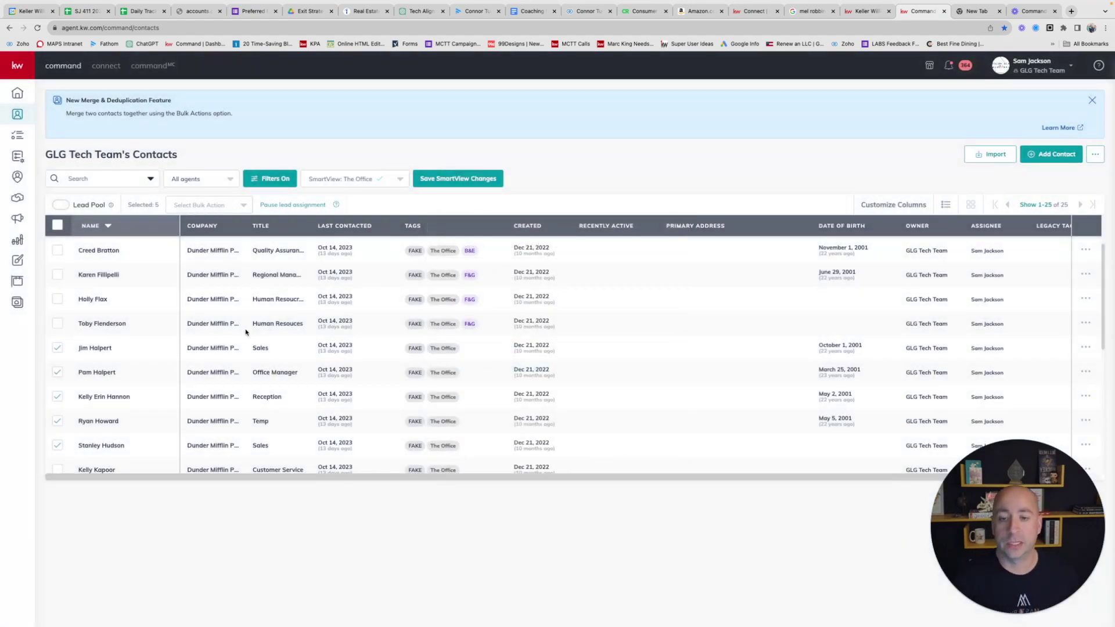
Add the hyphenated Lapin-Vance contact to the selection.
{"action": "scroll", "coordinate": [232, 352], "scroll_direction": "down", "scroll_amount": 1}
{"action": "scroll", "coordinate": [233, 352], "scroll_direction": "down", "scroll_amount": 2}
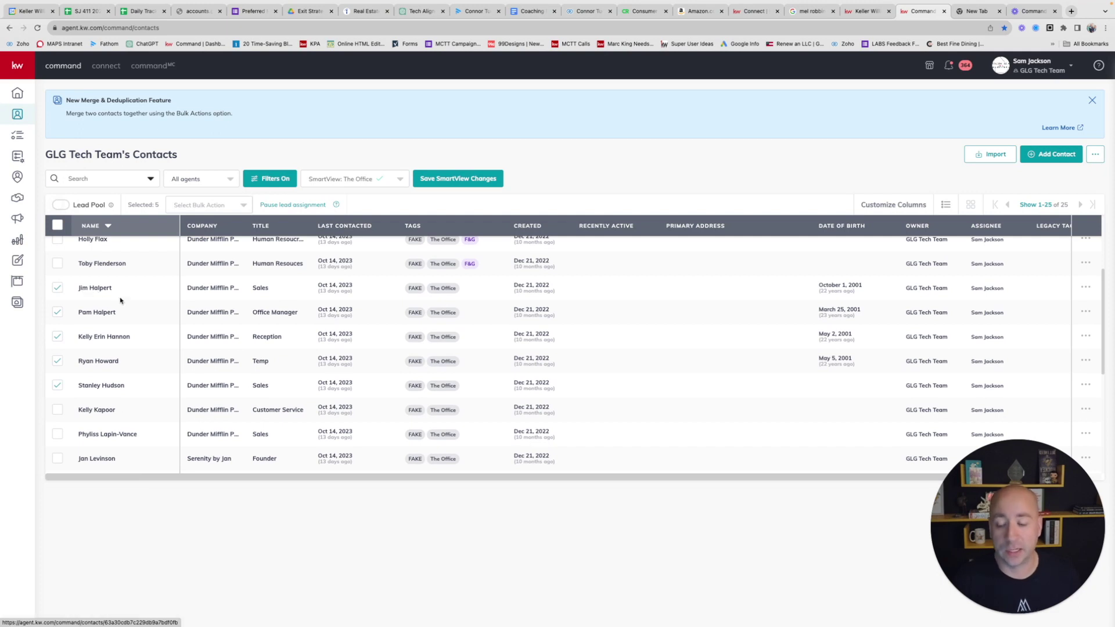
{"action": "scroll", "coordinate": [128, 311], "scroll_direction": "down", "scroll_amount": 3}
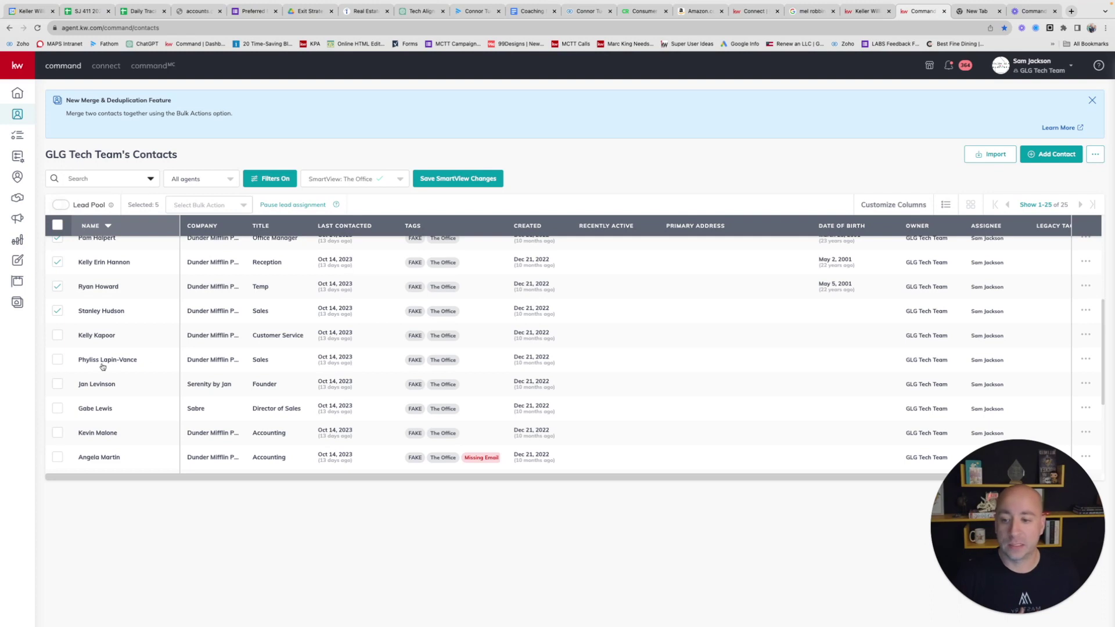
{"action": "left_click", "coordinate": [56, 360]}
Open the Add Tags bulk action for the six selected contacts.
{"action": "scroll", "coordinate": [142, 361], "scroll_direction": "down", "scroll_amount": 5}
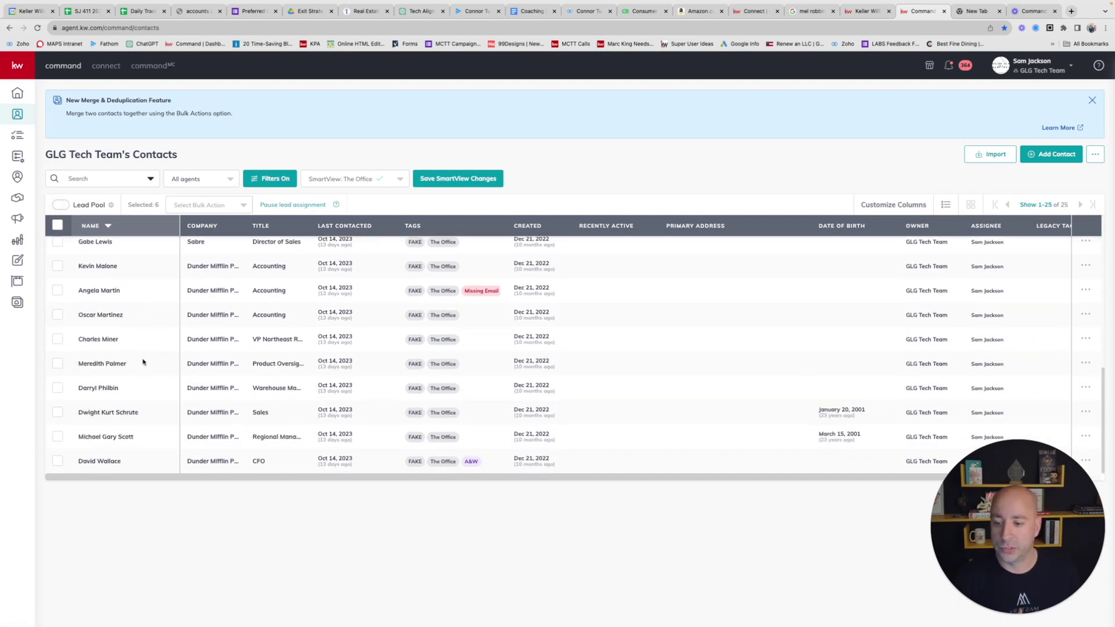
{"action": "scroll", "coordinate": [148, 362], "scroll_direction": "up", "scroll_amount": 3}
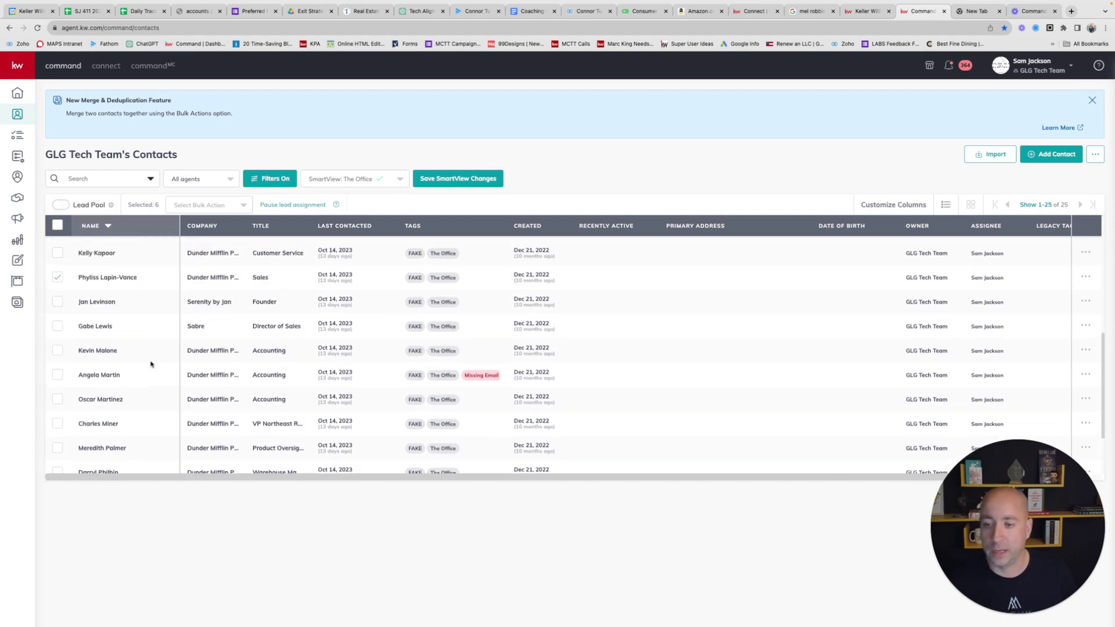
{"action": "scroll", "coordinate": [150, 364], "scroll_direction": "up", "scroll_amount": 4}
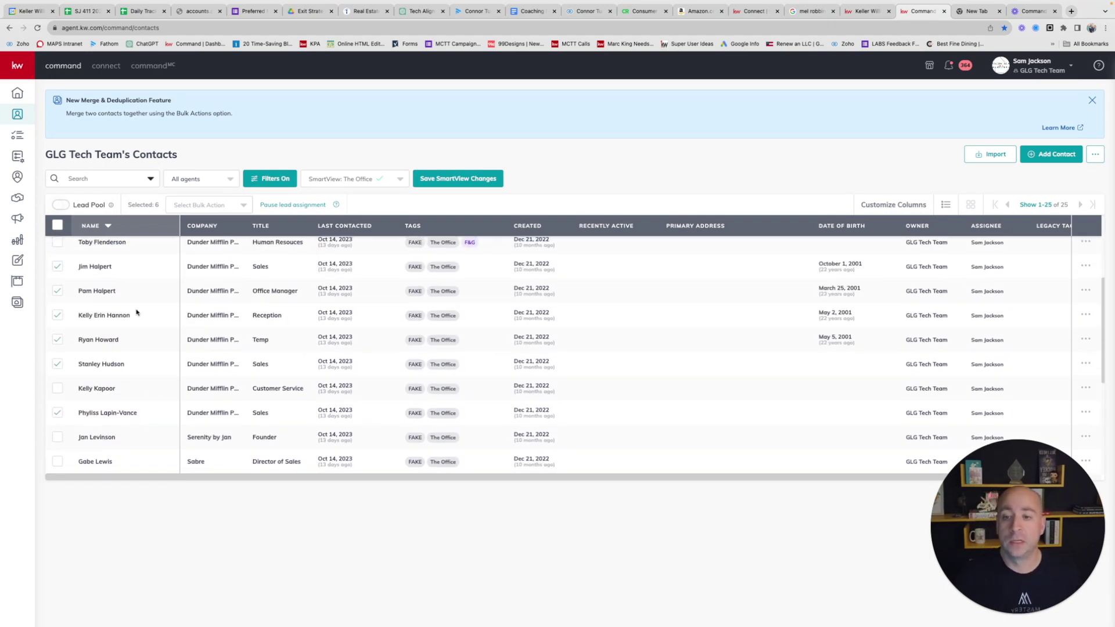
{"action": "left_click", "coordinate": [201, 207]}
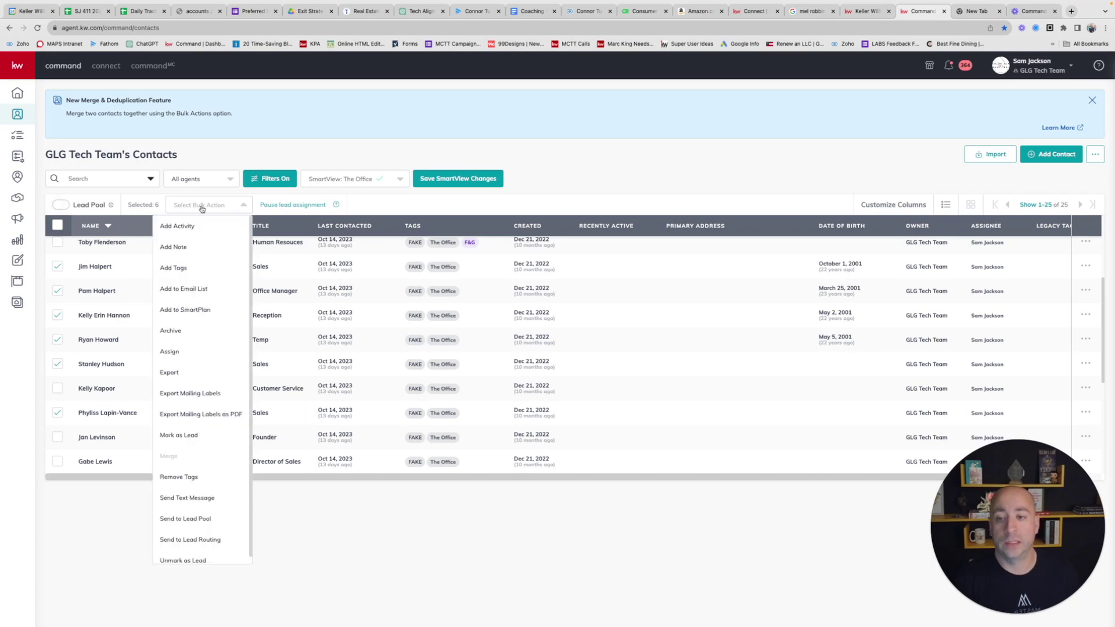
{"action": "left_click", "coordinate": [174, 267]}
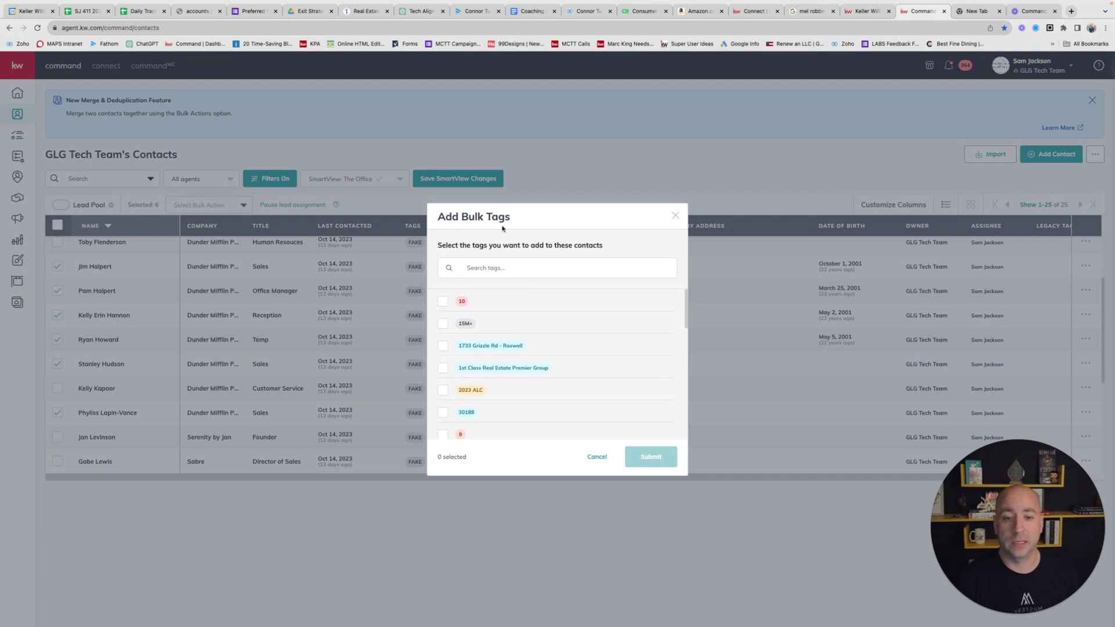
Create a new purple tag named 'H&V' in the Add Bulk Tags dialog.
{"action": "left_click", "coordinate": [496, 264]}
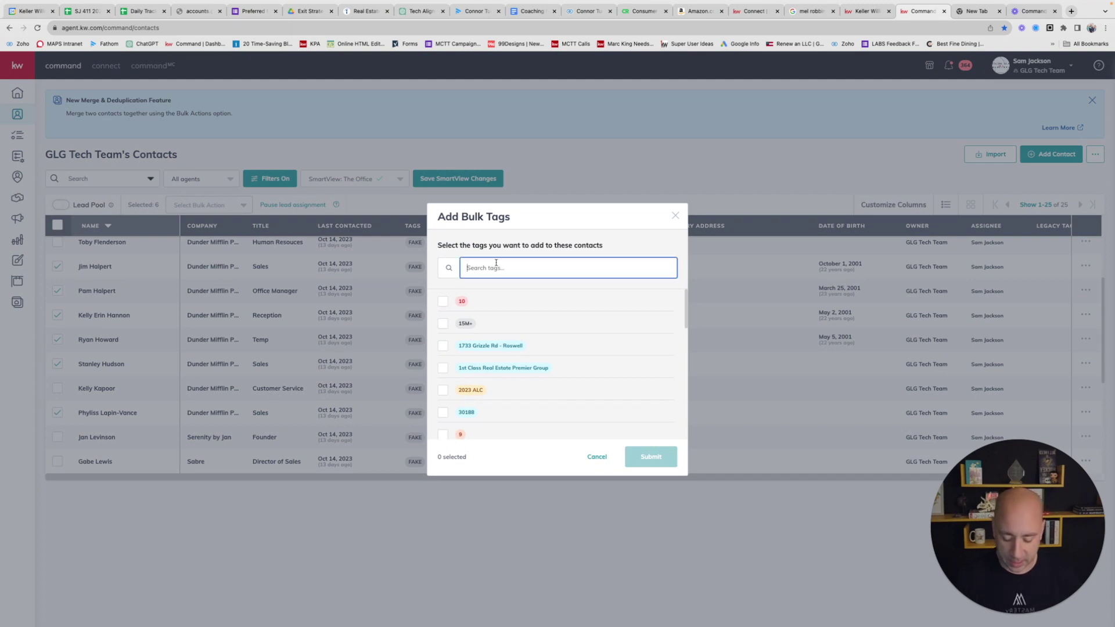
{"action": "type", "text": "H&"}
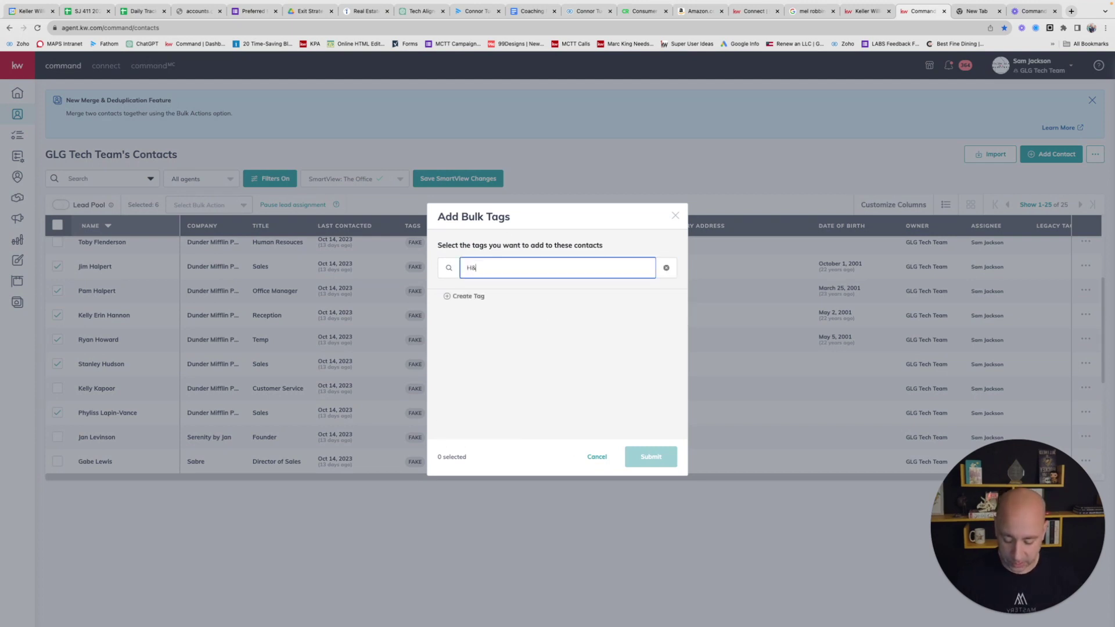
{"action": "type", "text": "V"}
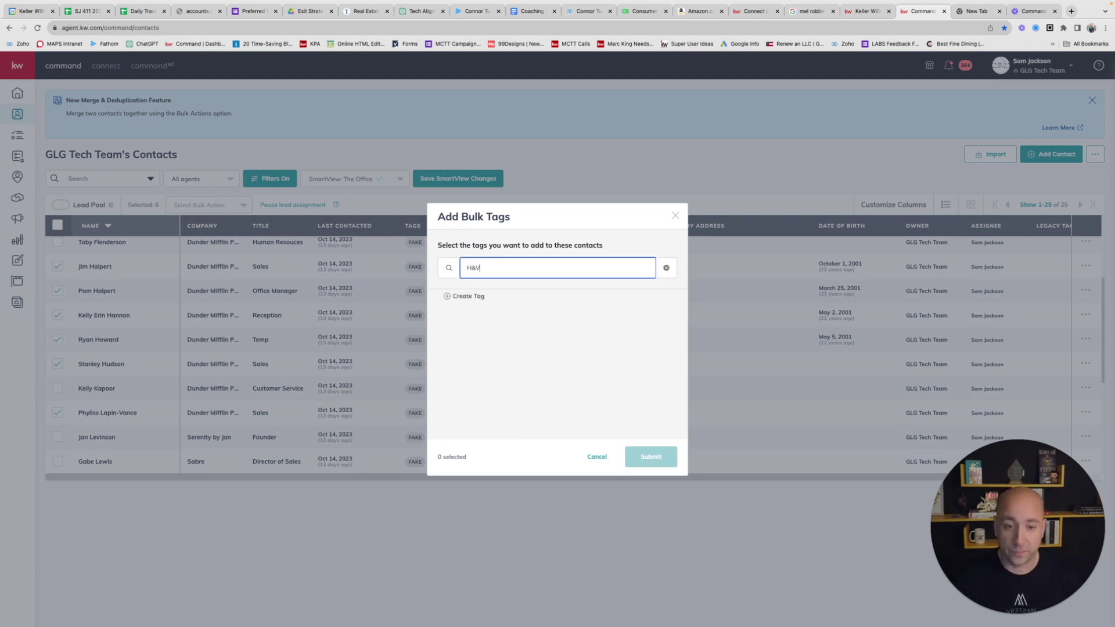
{"action": "left_click", "coordinate": [464, 297]}
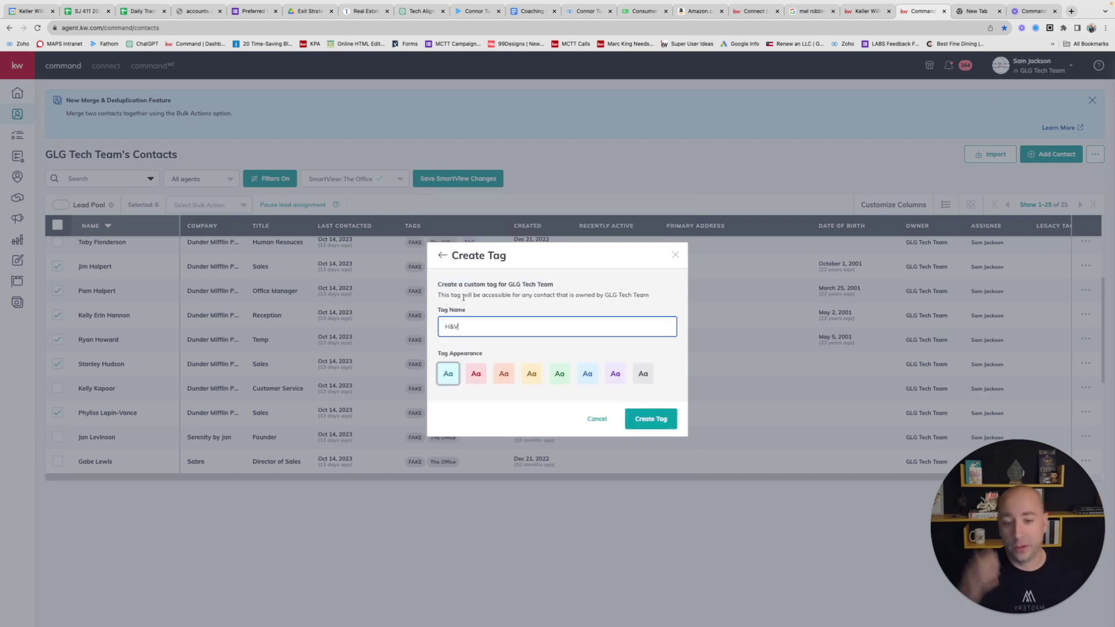
{"action": "left_click", "coordinate": [619, 379]}
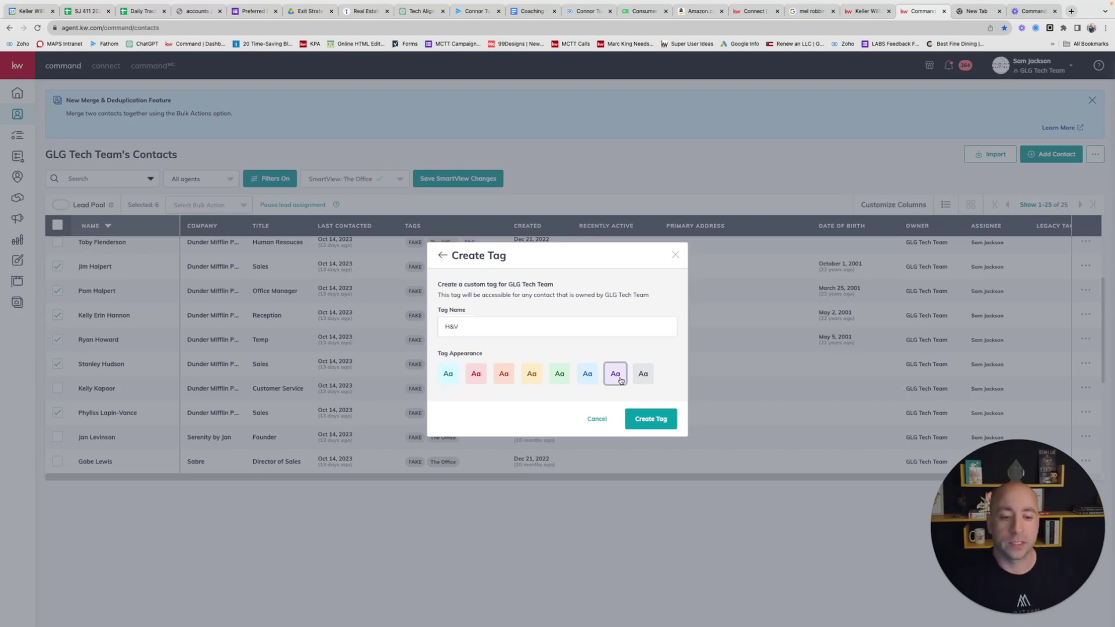
{"action": "left_click", "coordinate": [652, 420]}
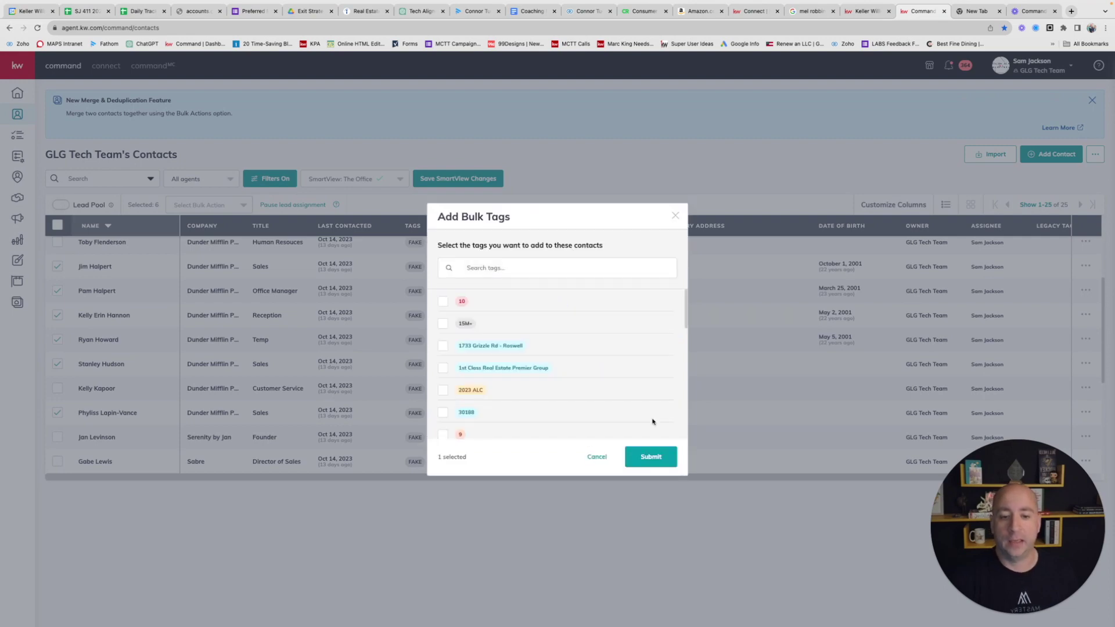
Submit the H&V tag to the six selected contacts and reload the page.
{"action": "left_click", "coordinate": [649, 457]}
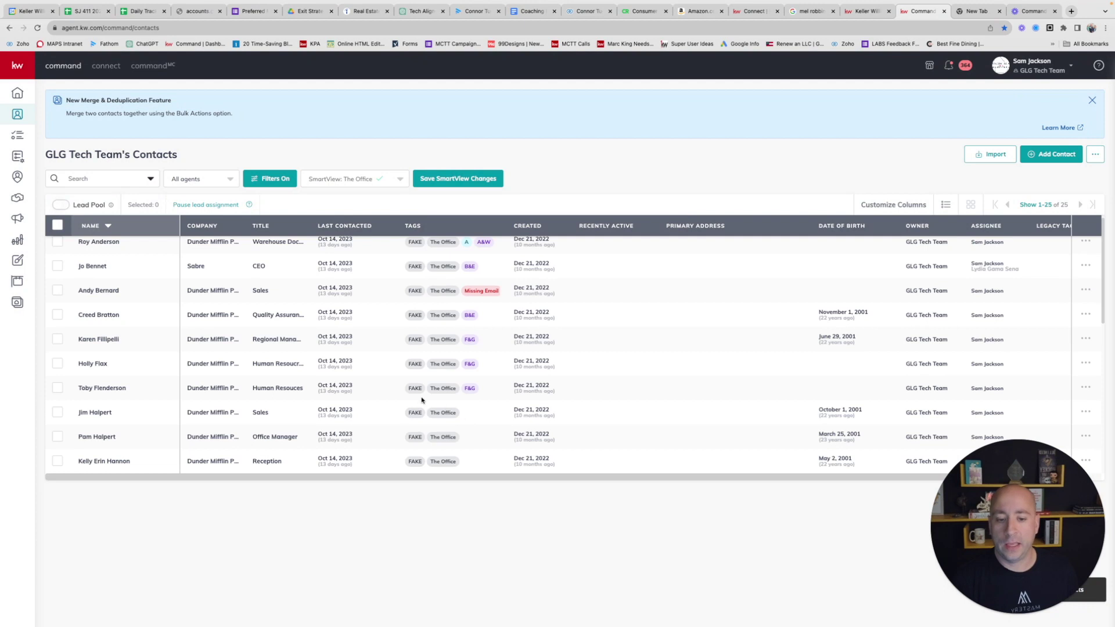
{"action": "left_click", "coordinate": [36, 27]}
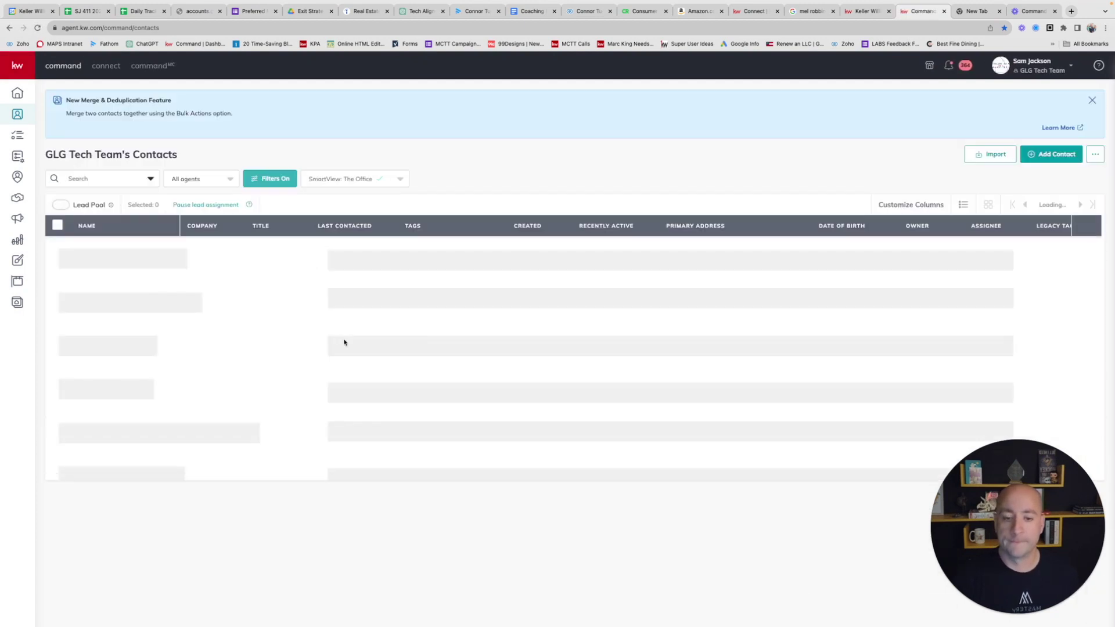
{"action": "scroll", "coordinate": [346, 359], "scroll_direction": "down", "scroll_amount": 3}
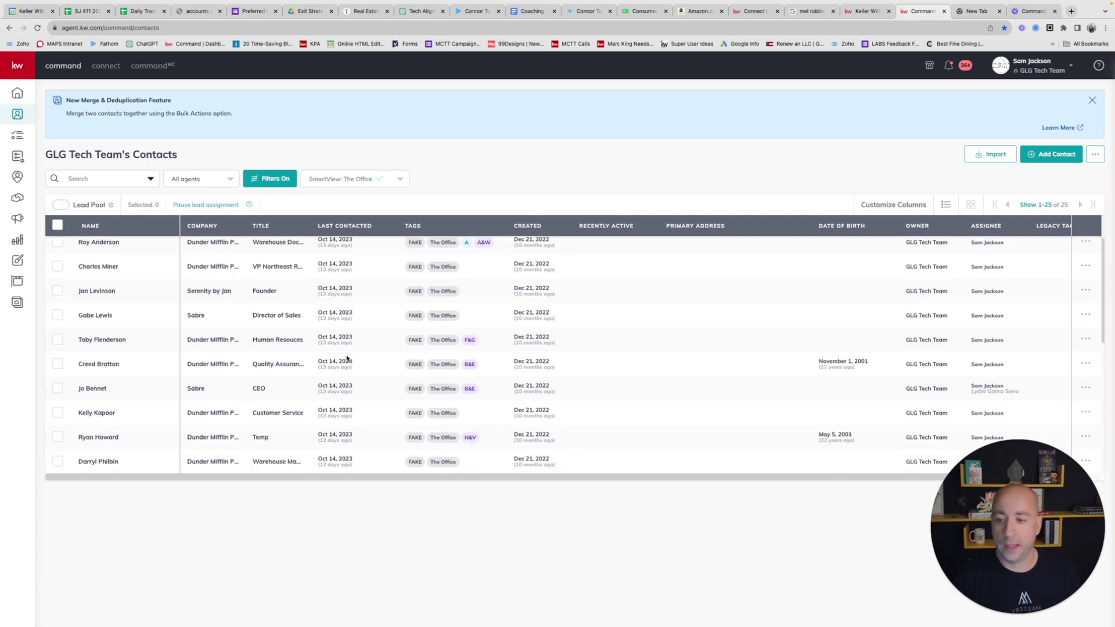
{"action": "scroll", "coordinate": [346, 359], "scroll_direction": "up", "scroll_amount": 3}
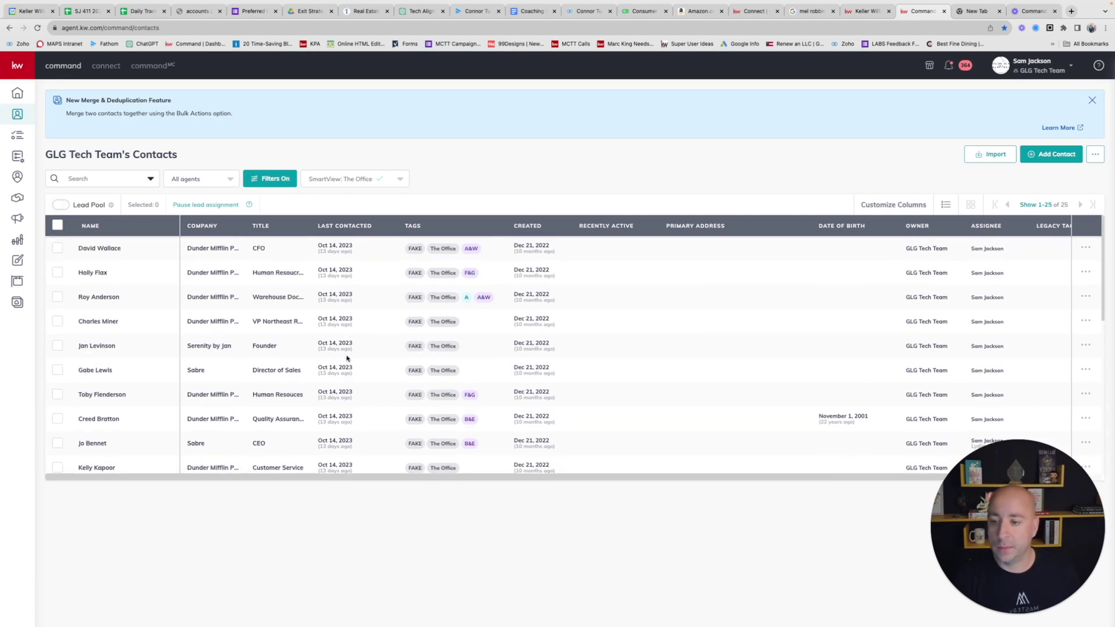
Re-sort the contacts by last name A–Z and check the H&V tags.
{"action": "left_click", "coordinate": [90, 226]}
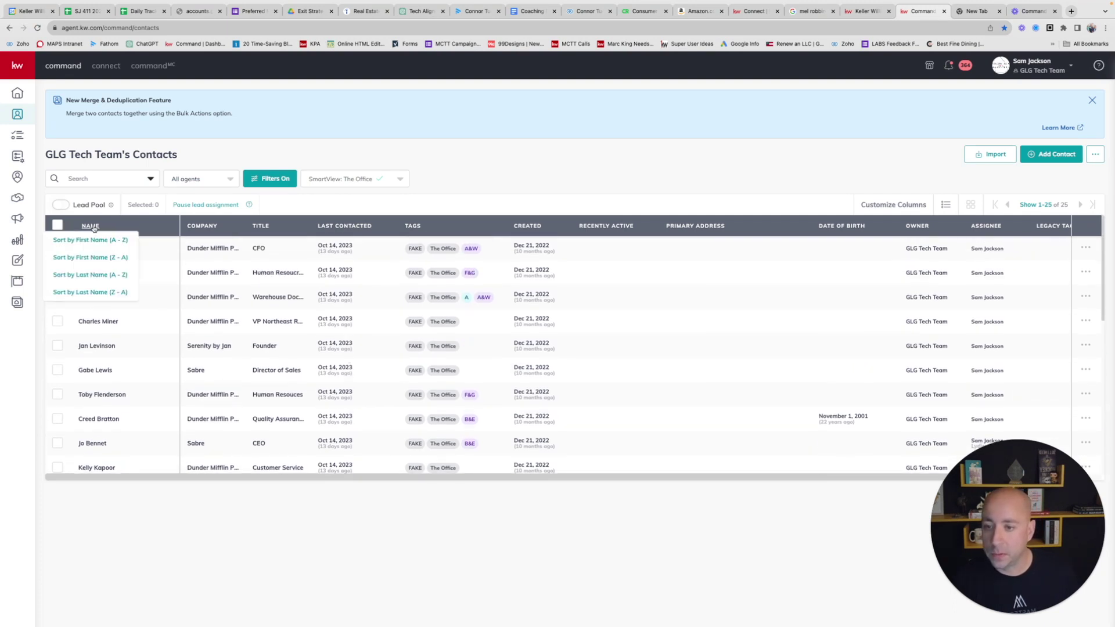
{"action": "left_click", "coordinate": [103, 277]}
{"action": "scroll", "coordinate": [259, 344], "scroll_direction": "down", "scroll_amount": 2}
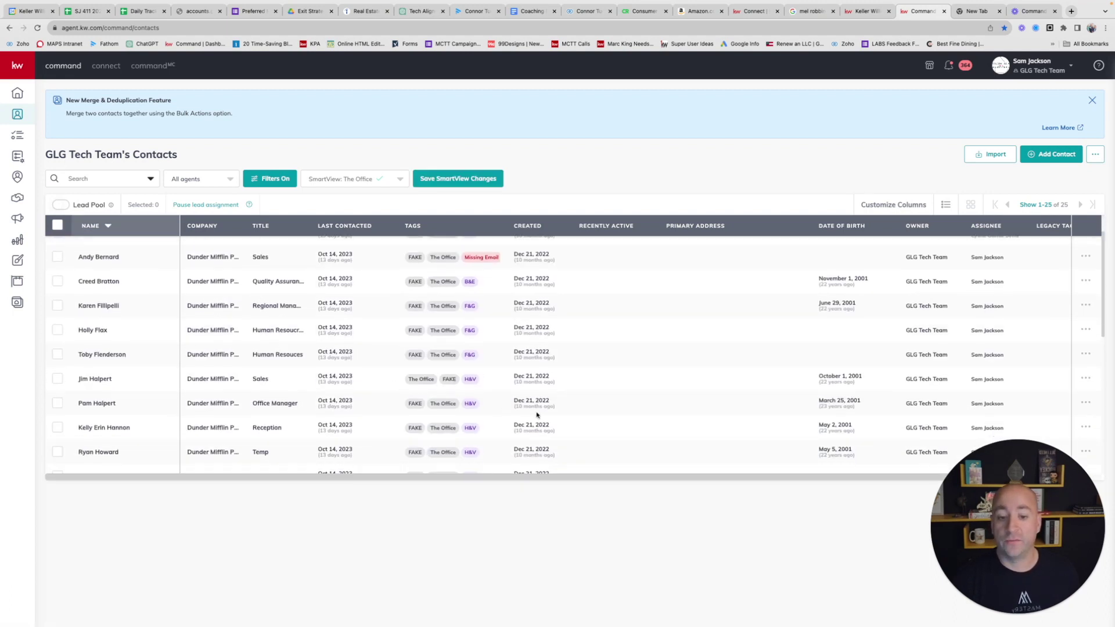
{"action": "scroll", "coordinate": [507, 429], "scroll_direction": "up", "scroll_amount": 2}
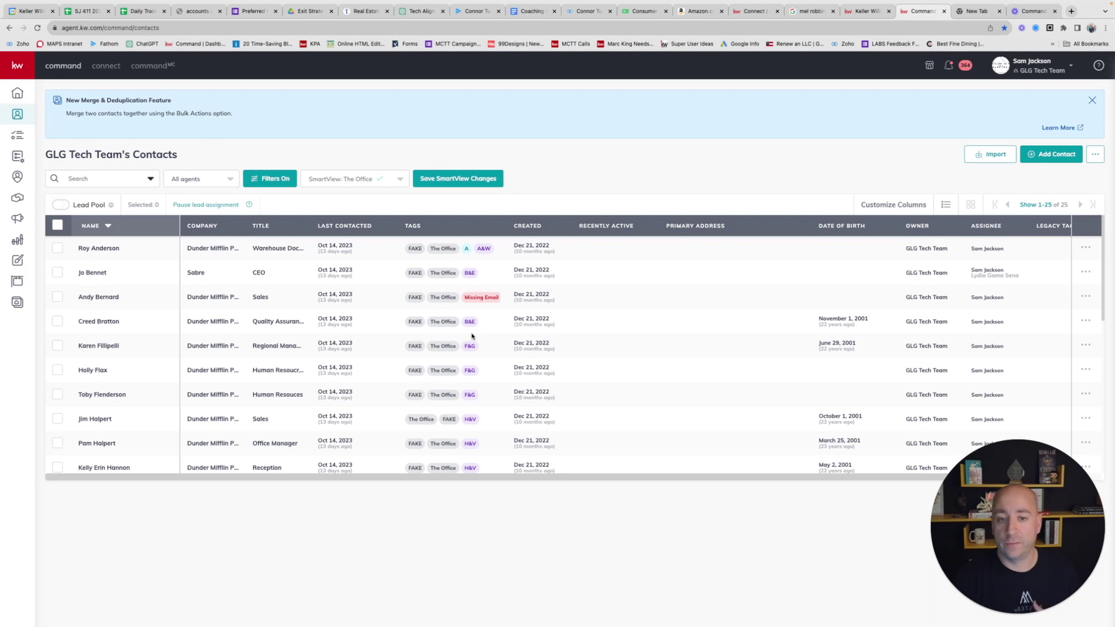
{"action": "scroll", "coordinate": [472, 336], "scroll_direction": "down", "scroll_amount": 5}
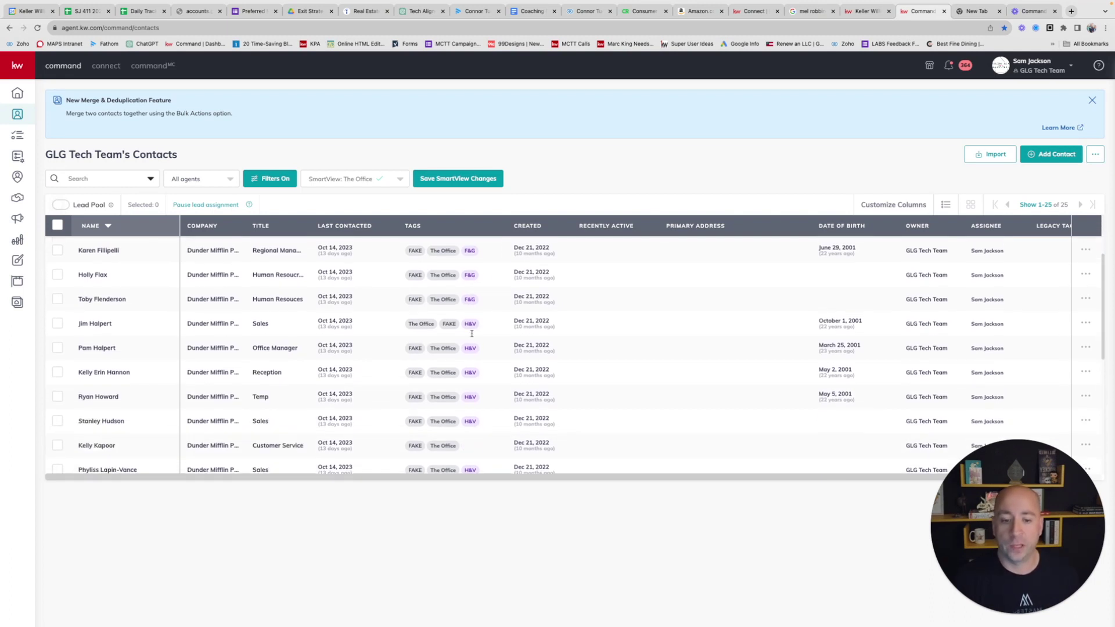
{"action": "scroll", "coordinate": [472, 335], "scroll_direction": "down", "scroll_amount": 1}
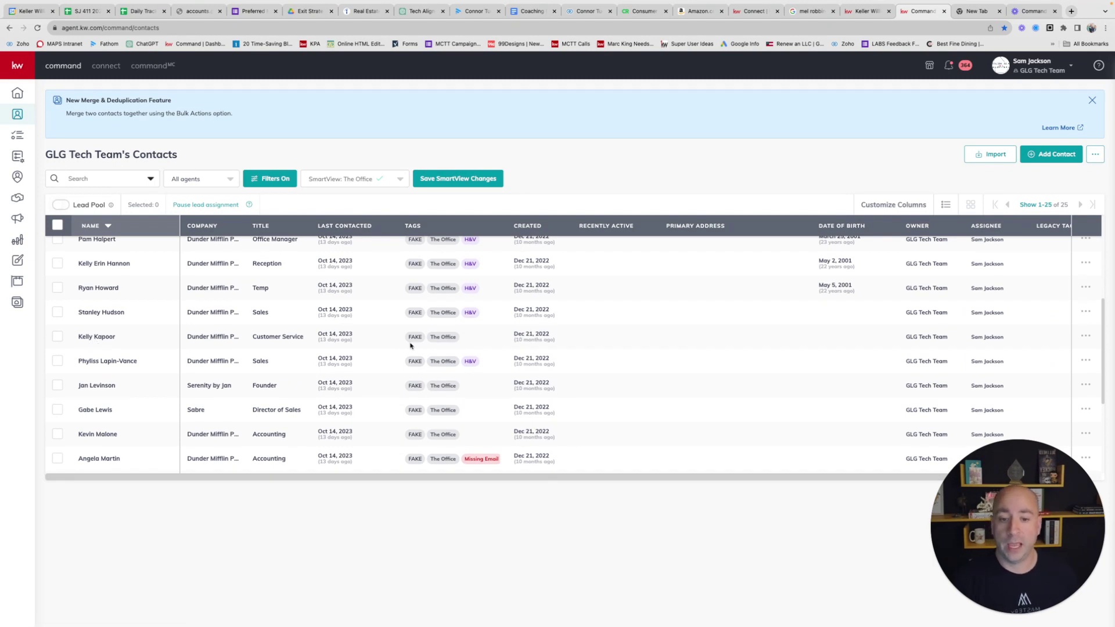
Select the Customer Service contact and open the bulk action list.
{"action": "left_click", "coordinate": [58, 336]}
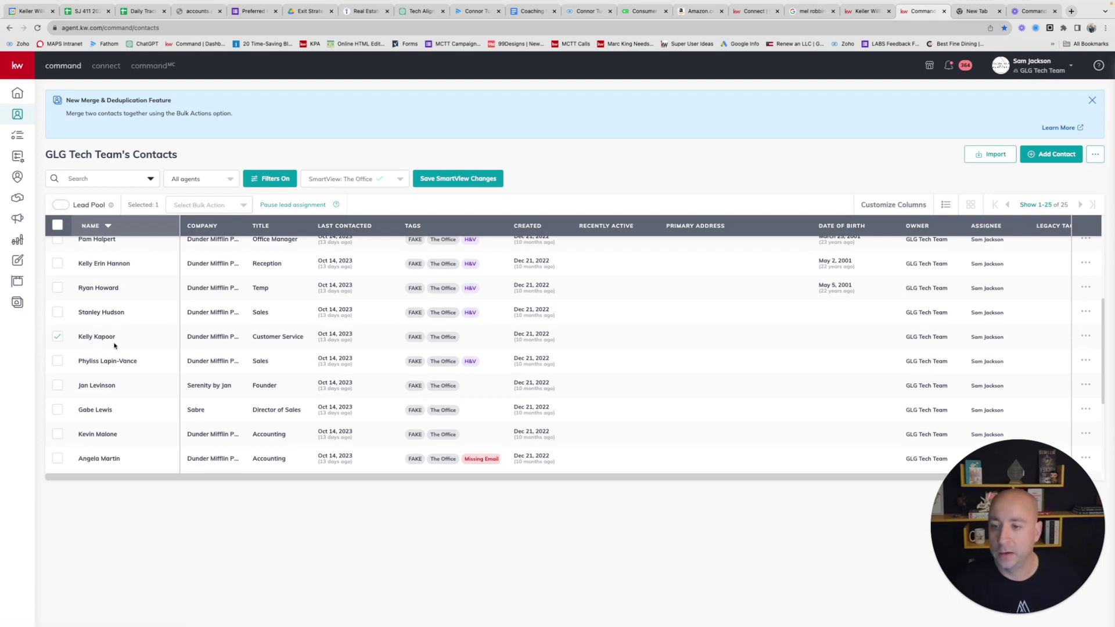
{"action": "scroll", "coordinate": [104, 344], "scroll_direction": "up", "scroll_amount": 4}
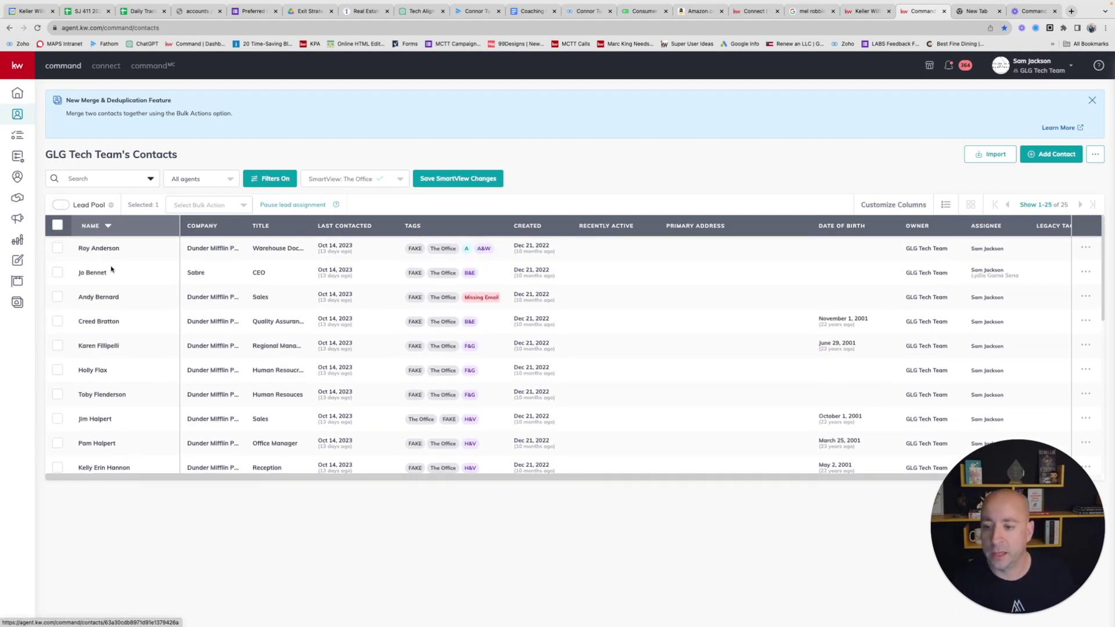
{"action": "scroll", "coordinate": [139, 334], "scroll_direction": "down", "scroll_amount": 4}
{"action": "scroll", "coordinate": [144, 332], "scroll_direction": "down", "scroll_amount": 3}
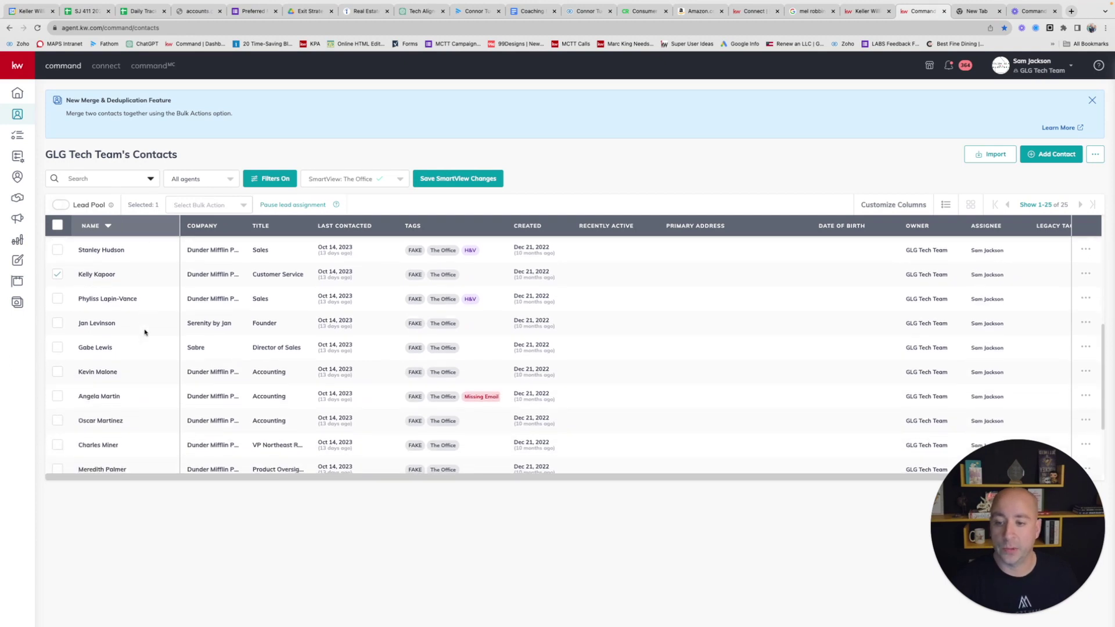
{"action": "scroll", "coordinate": [134, 297], "scroll_direction": "up", "scroll_amount": 2}
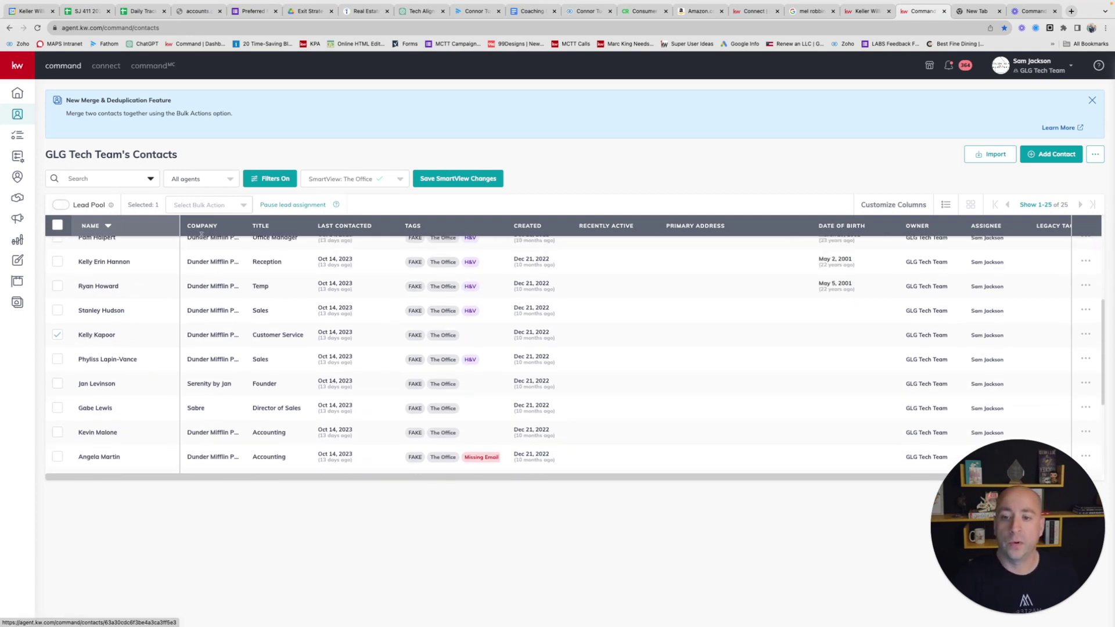
{"action": "left_click", "coordinate": [239, 207]}
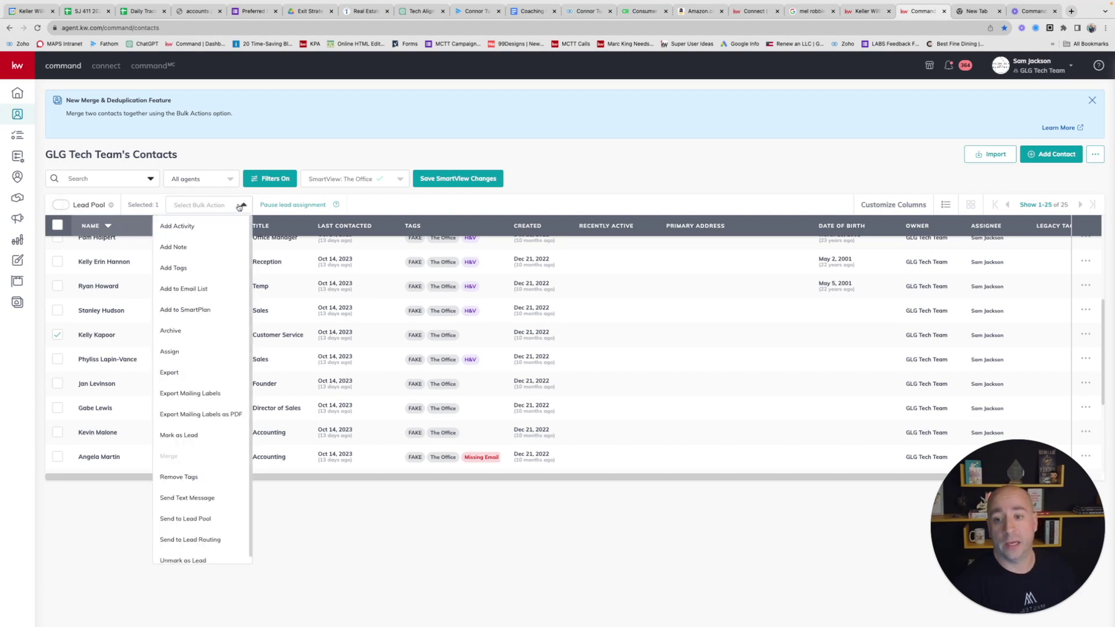
Search for the existing C&K tag and submit it to the customer-service contact.
{"action": "left_click", "coordinate": [172, 269]}
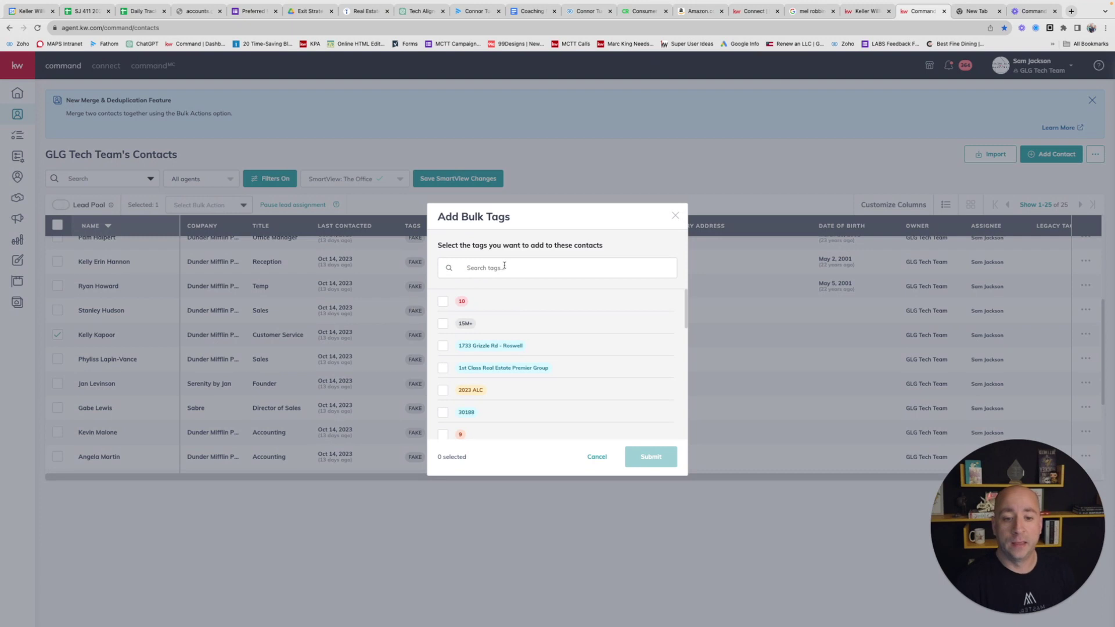
{"action": "left_click", "coordinate": [503, 267]}
{"action": "type", "text": "c"}
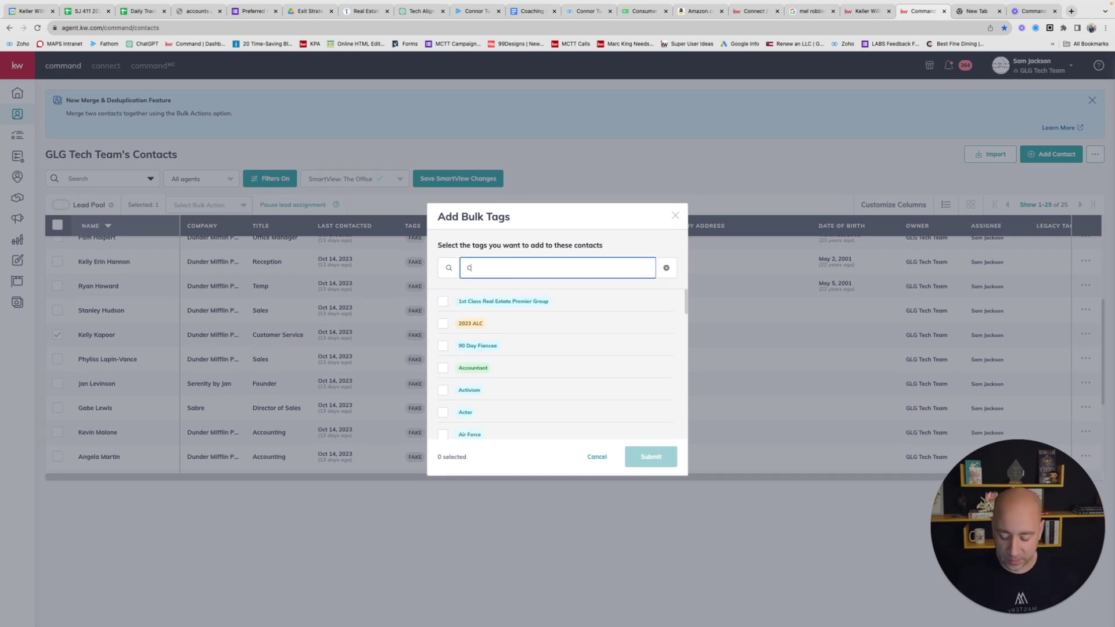
{"action": "type", "text": "&"}
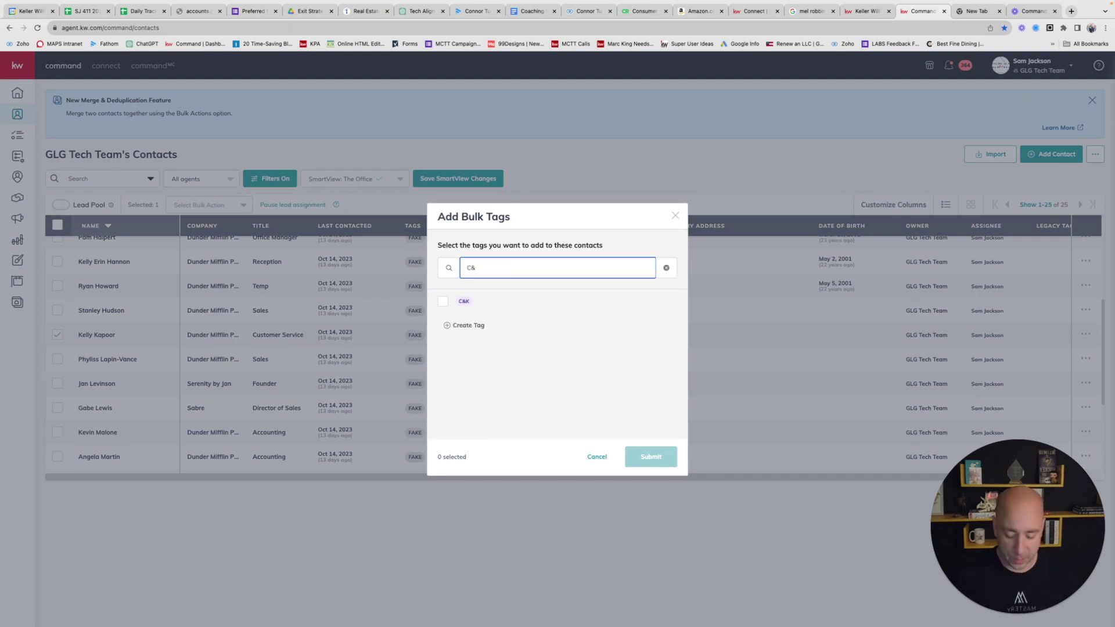
{"action": "type", "text": "K"}
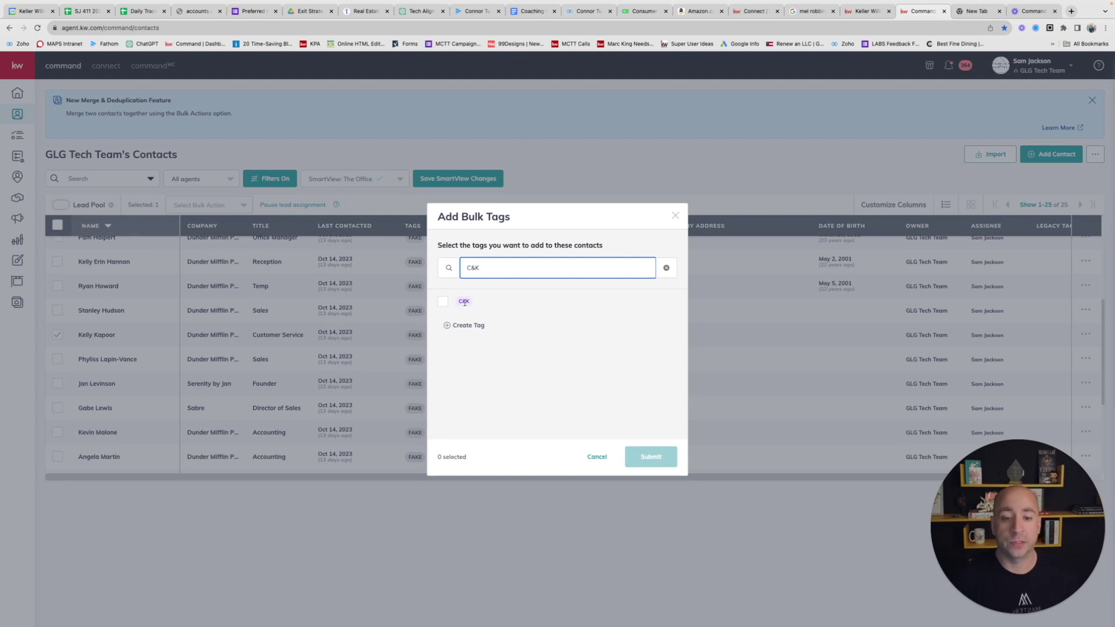
{"action": "left_click", "coordinate": [443, 301]}
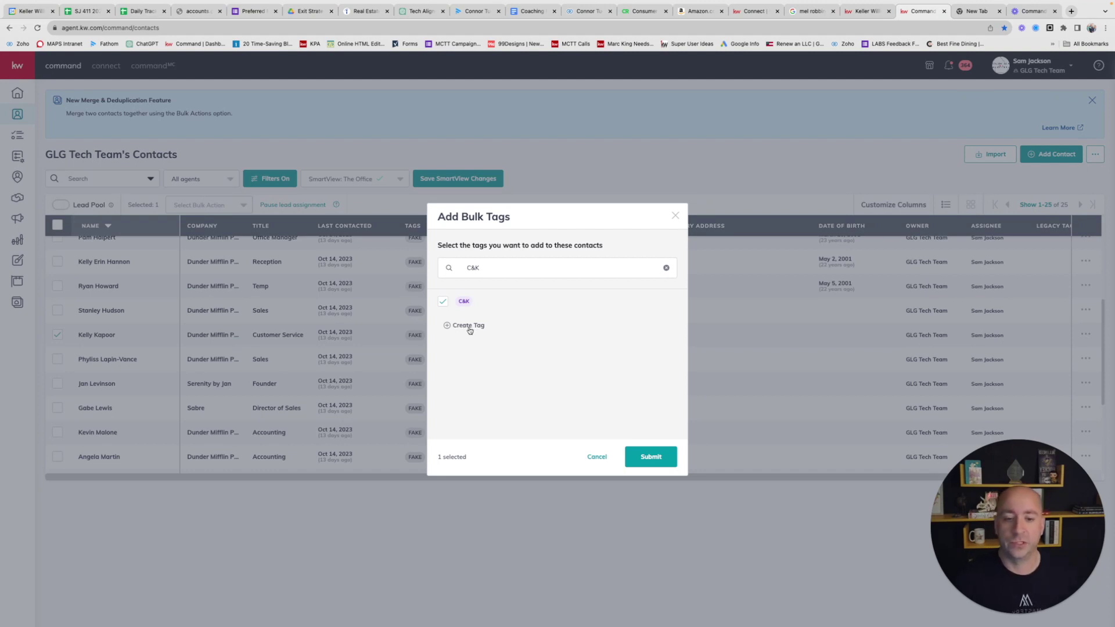
{"action": "left_click", "coordinate": [650, 457]}
{"action": "scroll", "coordinate": [523, 391], "scroll_direction": "down", "scroll_amount": 3}
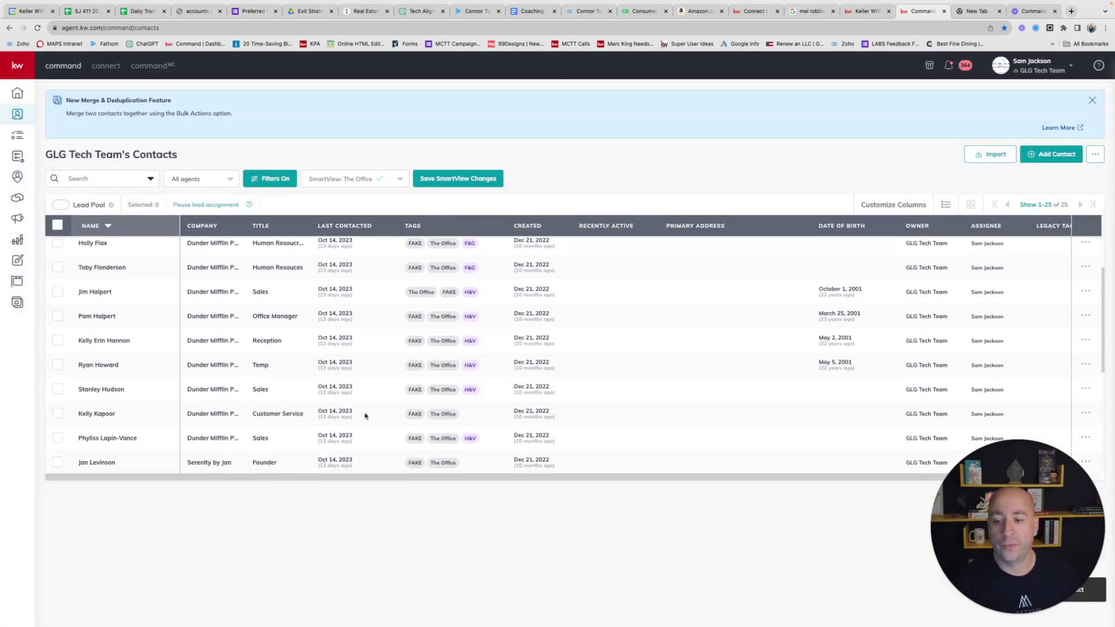
Reload the contacts and re-sort by last name A–Z so the C&K tag shows.
{"action": "left_click", "coordinate": [38, 29]}
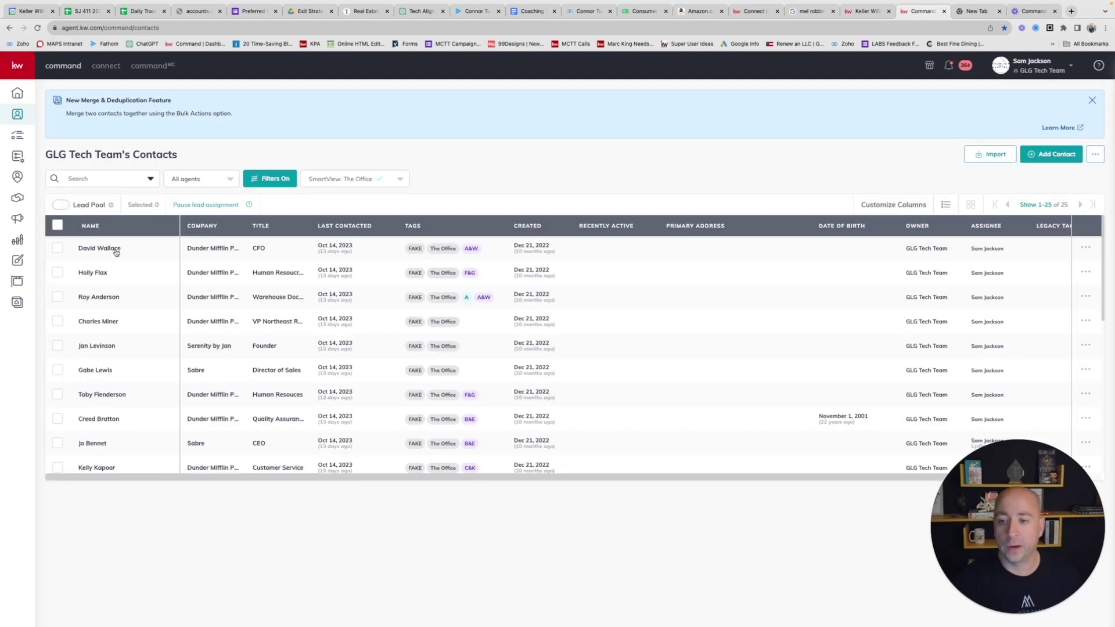
{"action": "left_click", "coordinate": [90, 226]}
{"action": "left_click", "coordinate": [106, 276]}
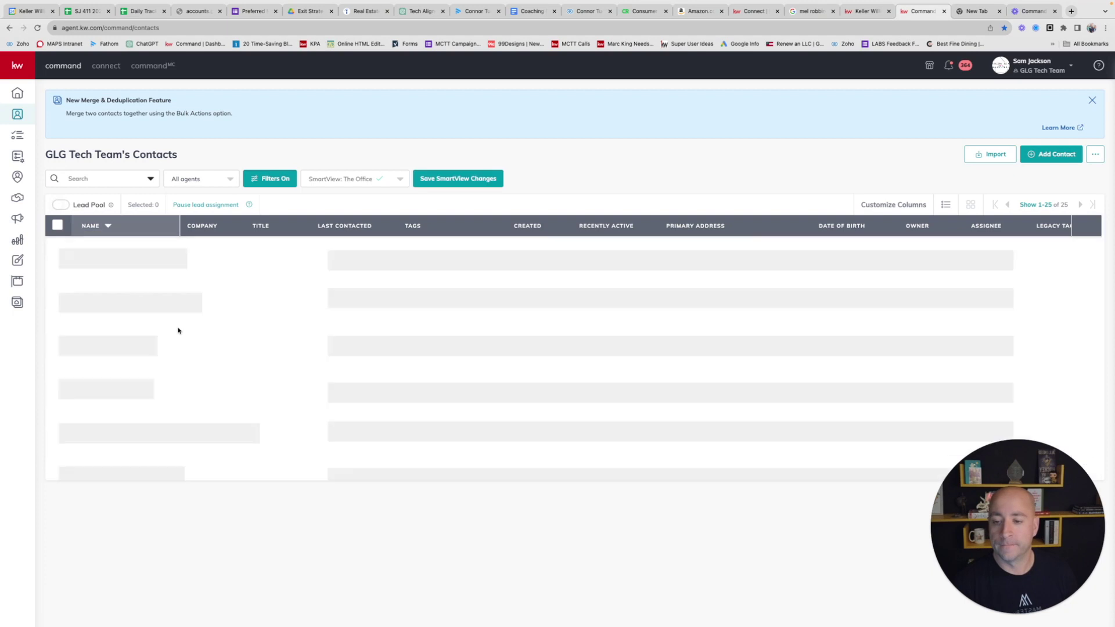
{"action": "scroll", "coordinate": [186, 346], "scroll_direction": "down", "scroll_amount": 3}
{"action": "scroll", "coordinate": [186, 346], "scroll_direction": "down", "scroll_amount": 3}
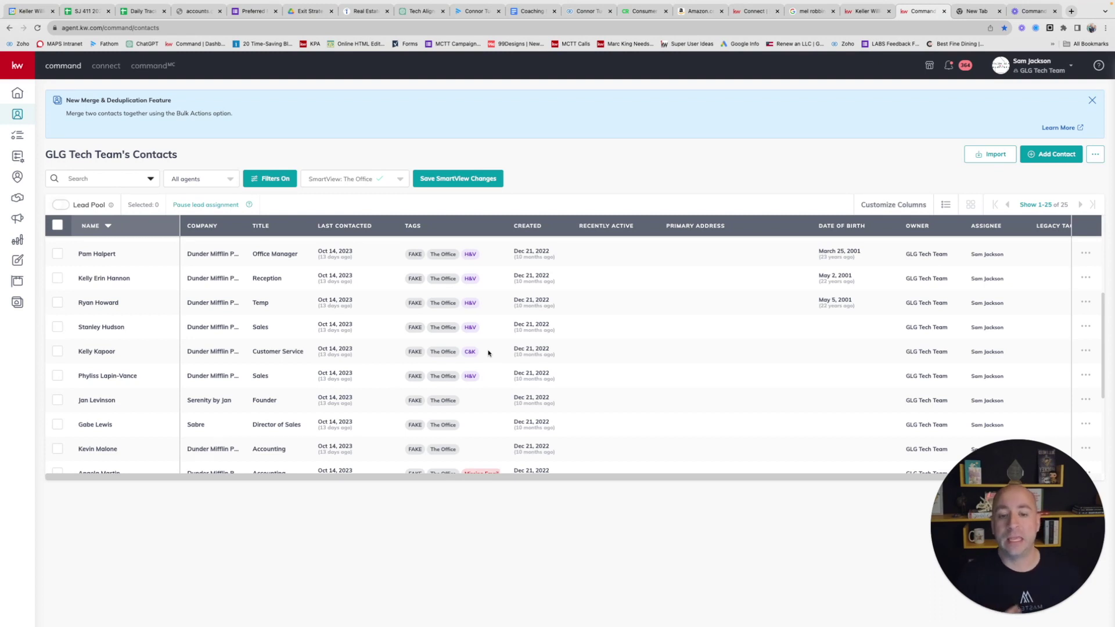
{"action": "scroll", "coordinate": [488, 352], "scroll_direction": "up", "scroll_amount": 3}
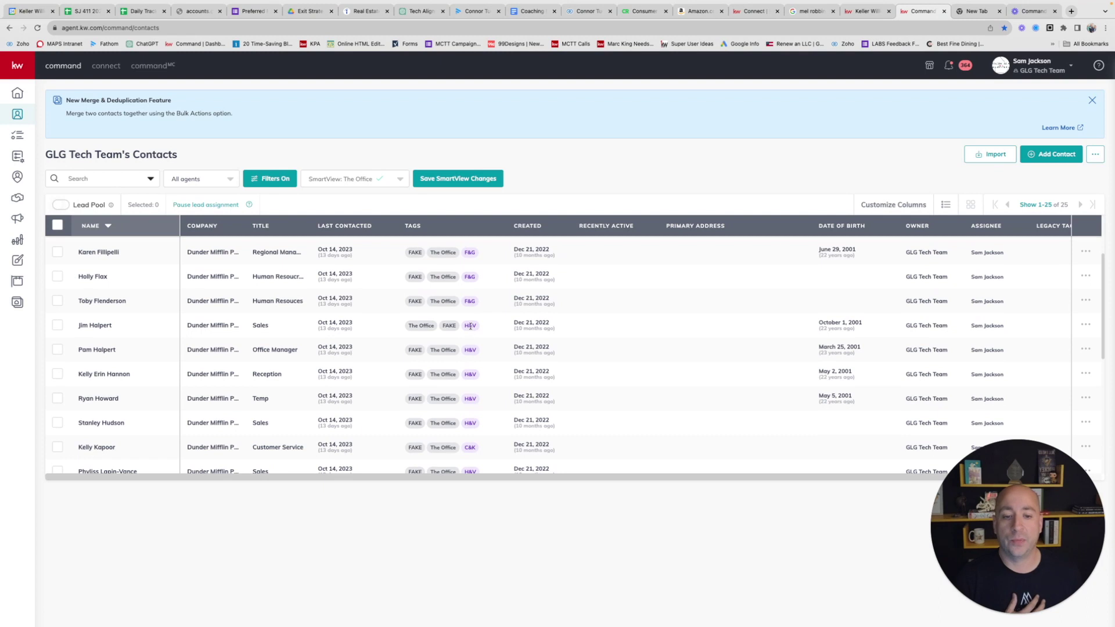
Filter the contacts by the H&V tag chip, leaving 6 of 6 shown.
{"action": "left_click", "coordinate": [470, 325]}
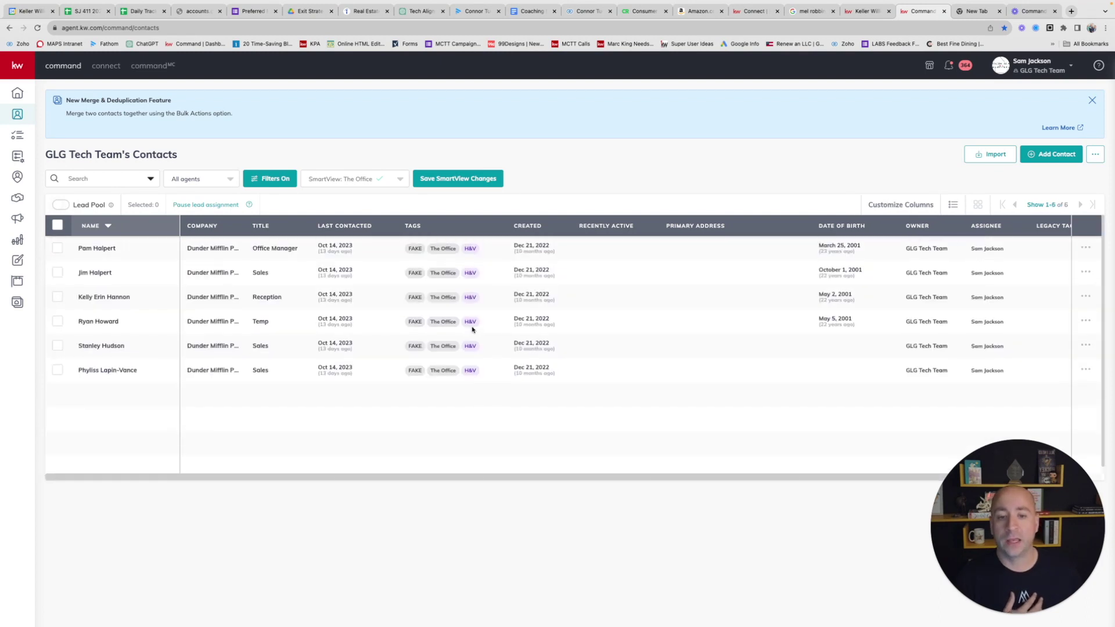